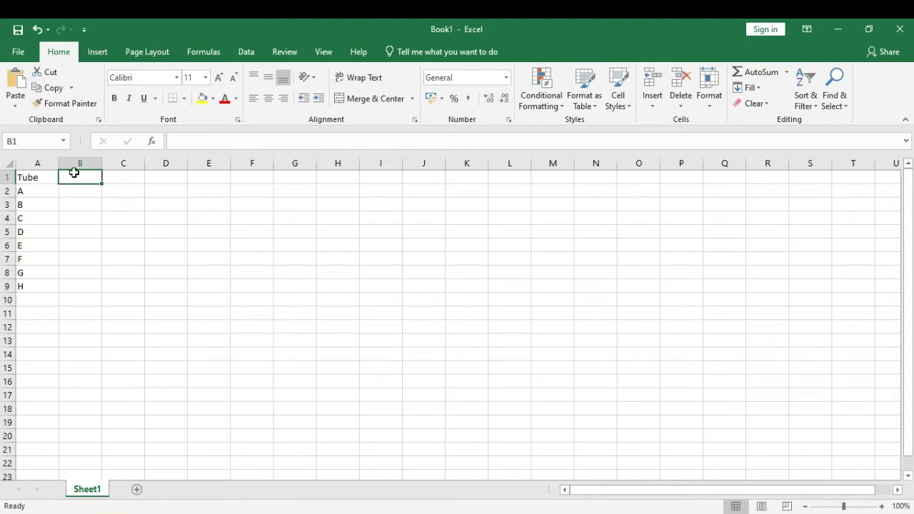
Enter the header Concentration in B1 and widen column B to fit it.
{"action": "type", "text": "Concen"}
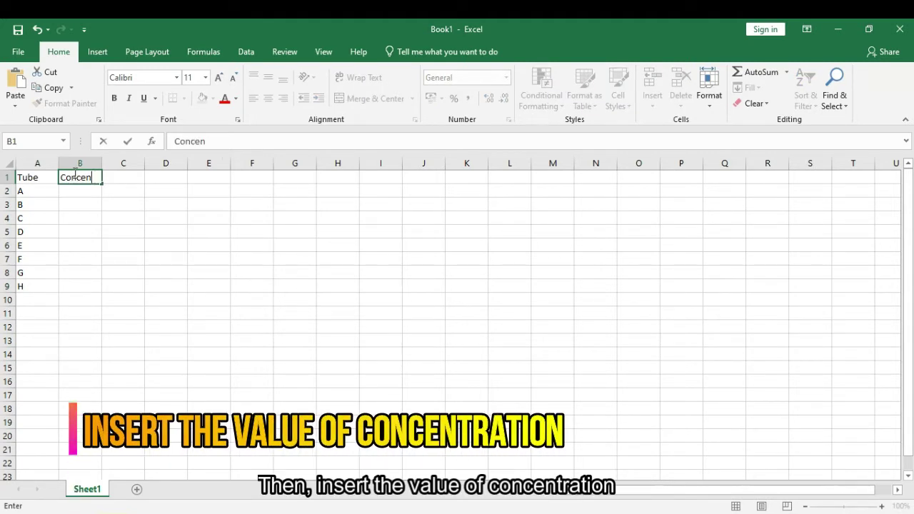
{"action": "type", "text": "tration"}
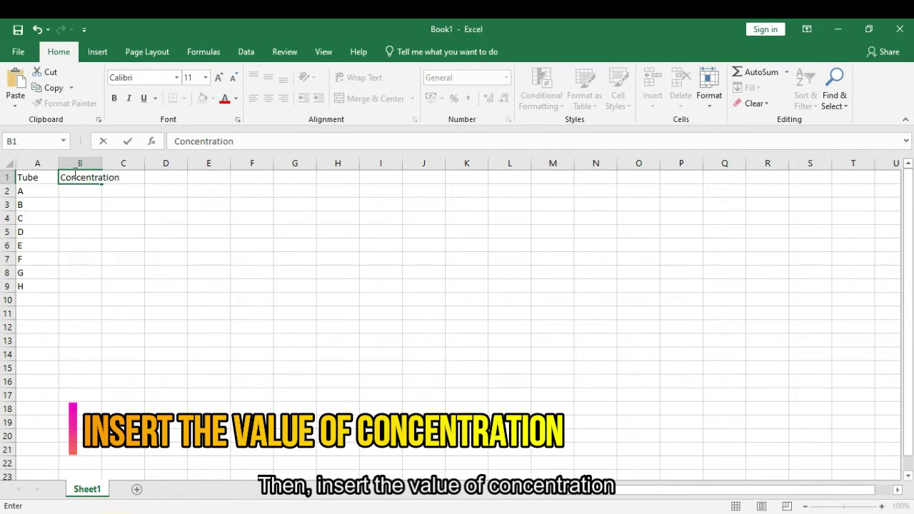
{"action": "left_click", "coordinate": [81, 194]}
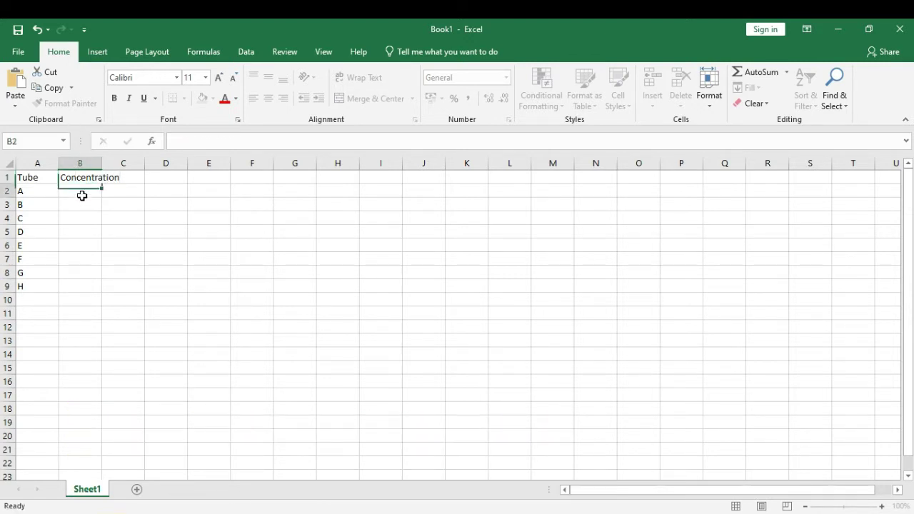
{"action": "left_click_drag", "start_coordinate": [103, 167], "coordinate": [124, 168]}
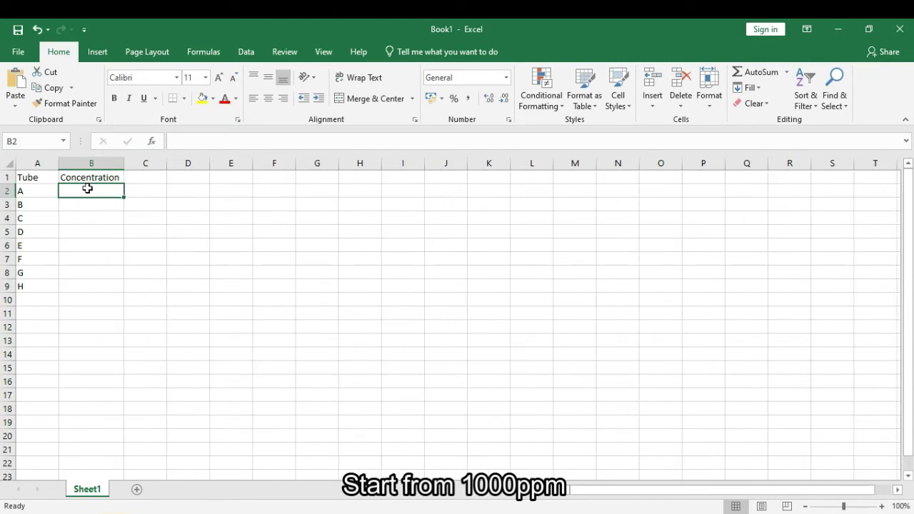
Enter 1000 as tube A's concentration in B2 and the halving formula =(B2/2) for tube B in B3.
{"action": "type", "text": "100"}
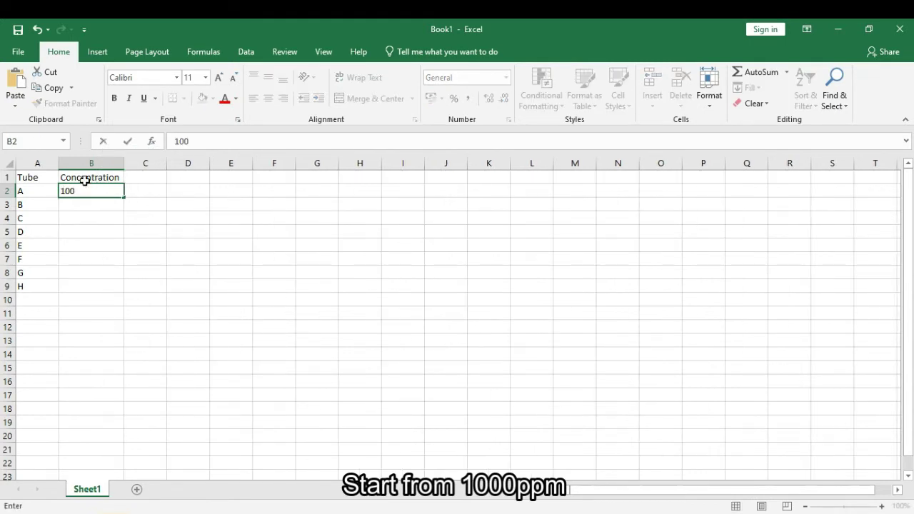
{"action": "type", "text": "0"}
{"action": "left_click", "coordinate": [74, 204]}
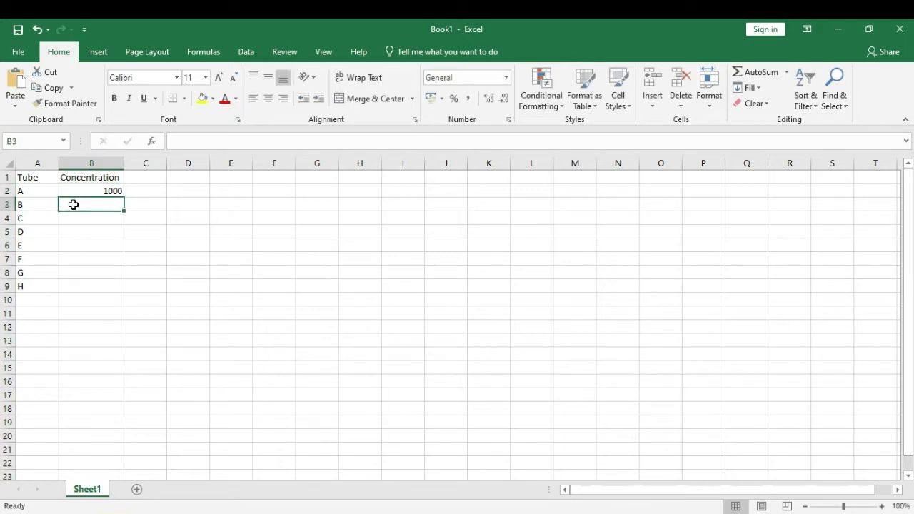
{"action": "type", "text": "=("}
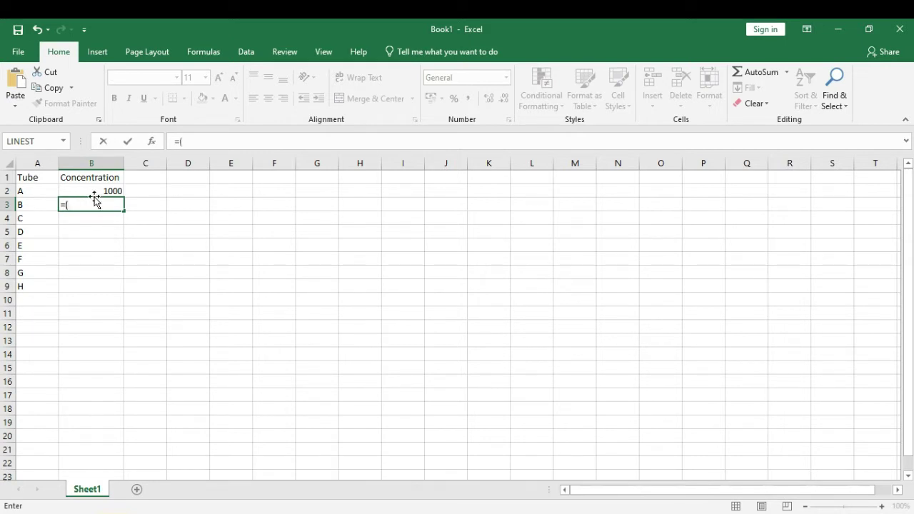
{"action": "left_click", "coordinate": [107, 190]}
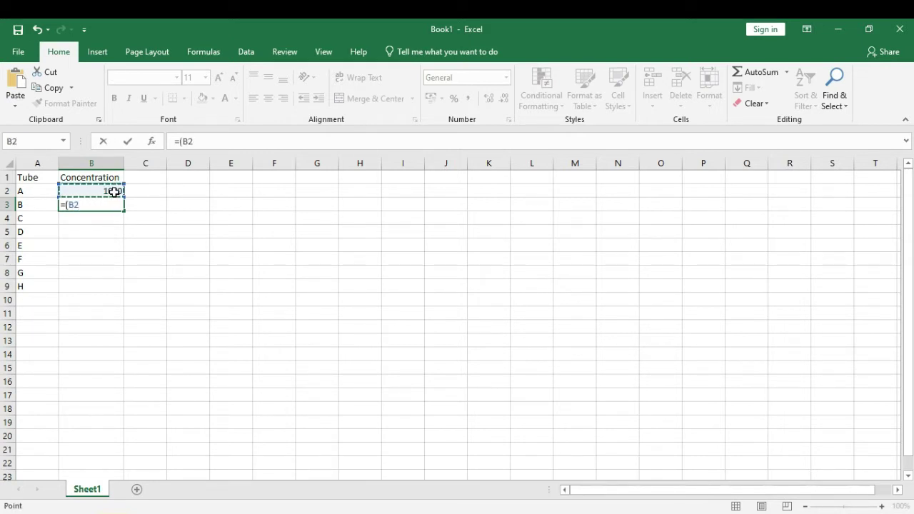
{"action": "type", "text": "/2"}
{"action": "key", "text": "Return"}
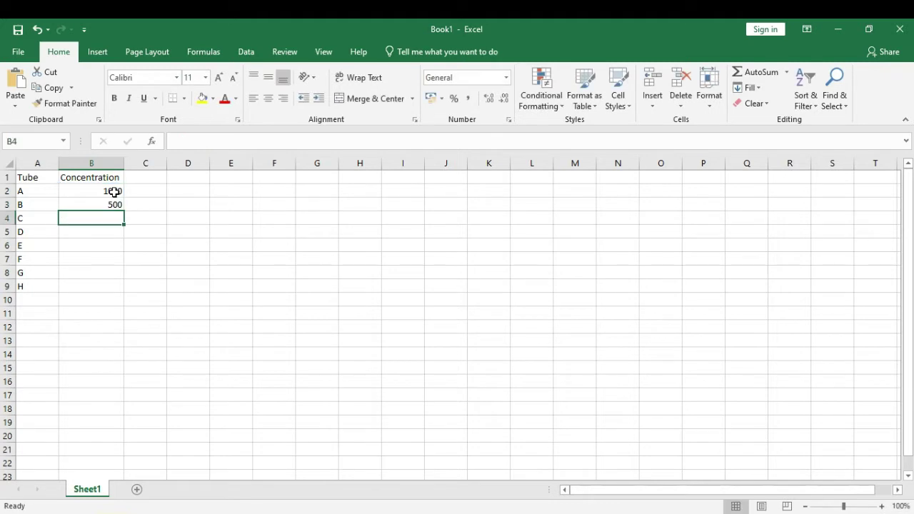
Fill the halving formula from B3 down to tube G in B8, and enter 0 for tube H in B9.
{"action": "left_click", "coordinate": [117, 205]}
{"action": "left_click_drag", "start_coordinate": [122, 212], "coordinate": [111, 288]}
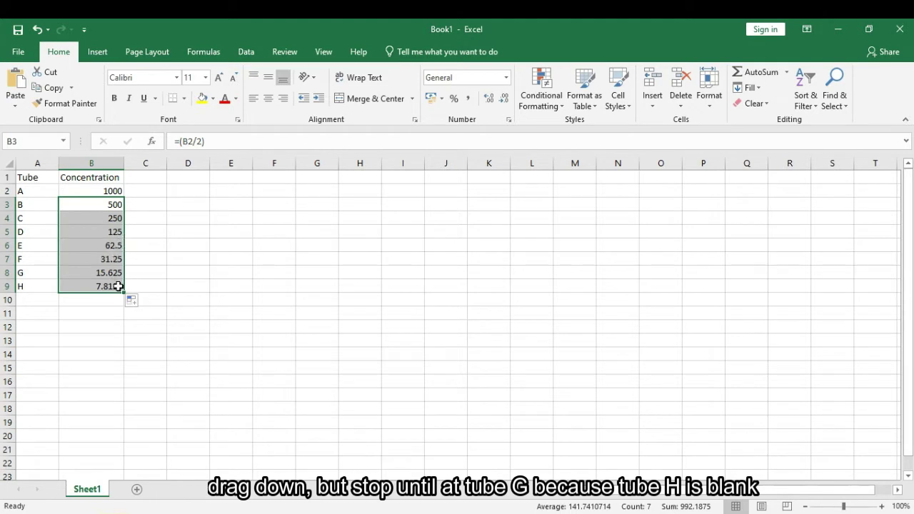
{"action": "left_click_drag", "start_coordinate": [123, 295], "coordinate": [123, 283]}
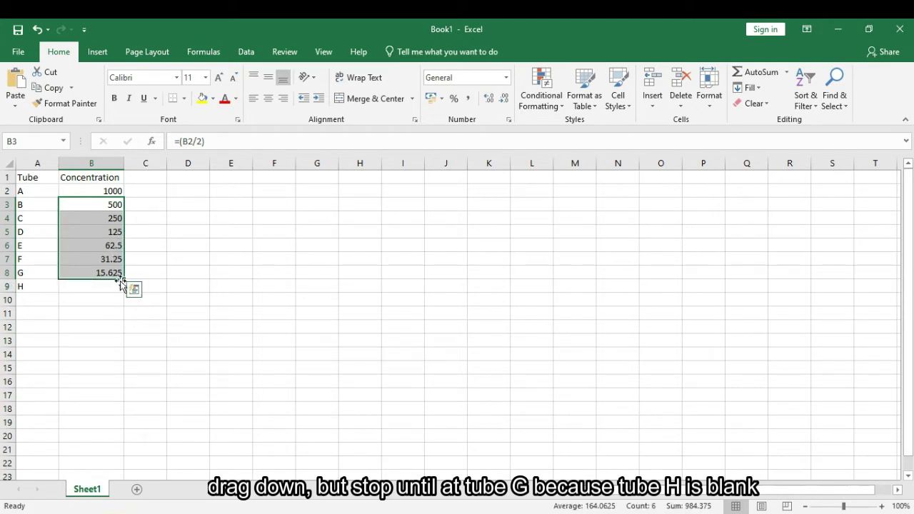
{"action": "left_click", "coordinate": [112, 285]}
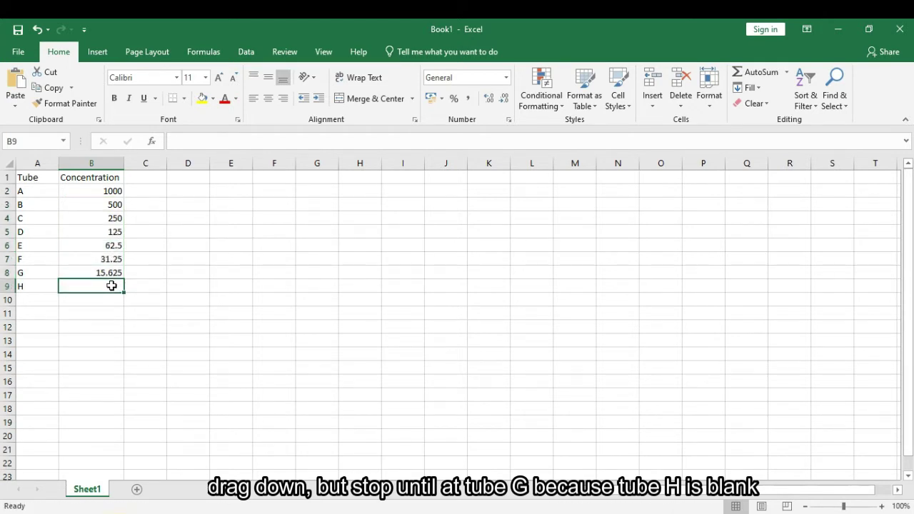
{"action": "type", "text": "0"}
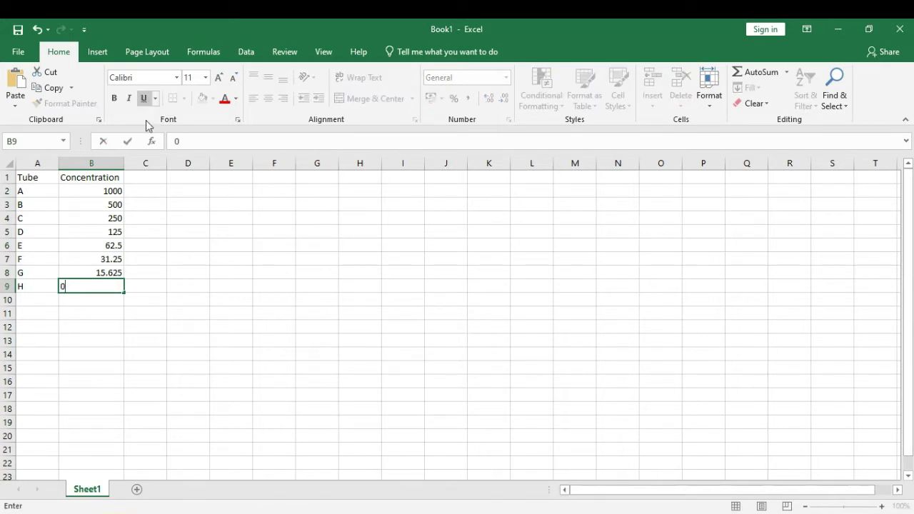
Enter the headers 1st run, 2nd run and 3rd run in cells C1 to E1.
{"action": "left_click", "coordinate": [141, 180]}
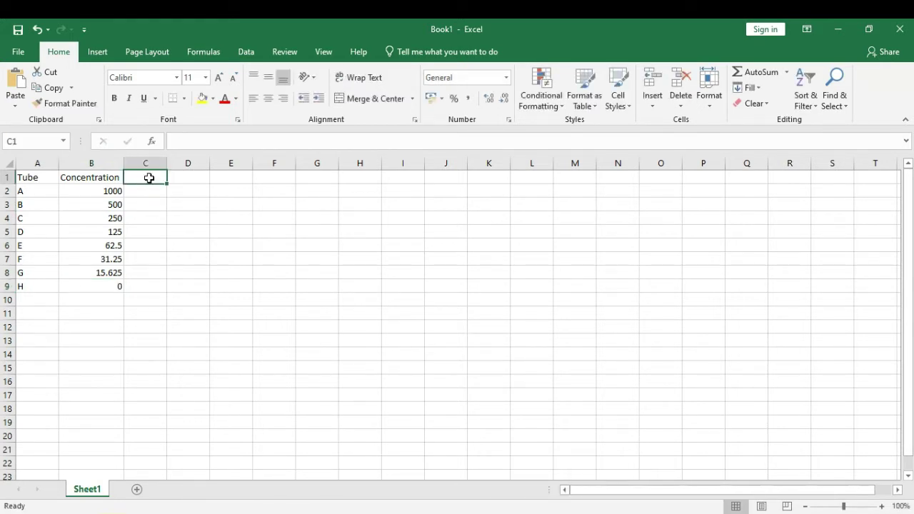
{"action": "type", "text": "1st"}
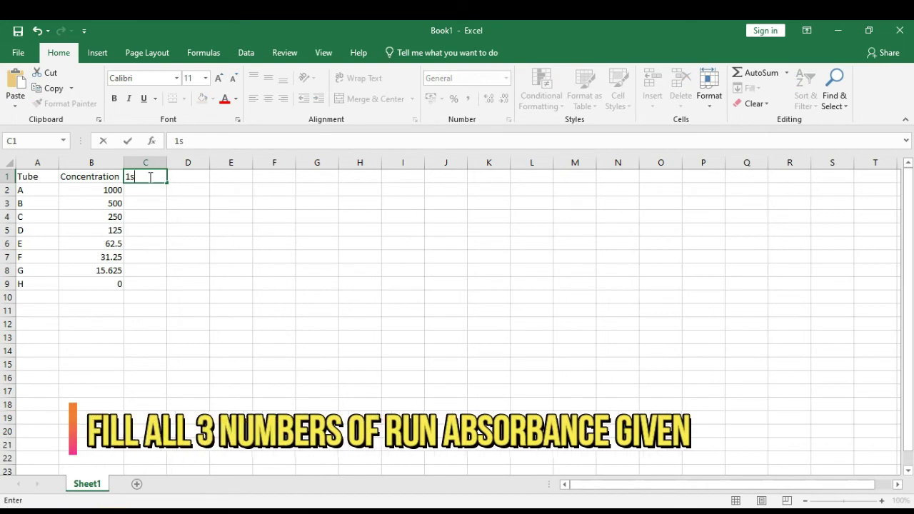
{"action": "key", "text": "BackSpace"}
{"action": "type", "text": "t"}
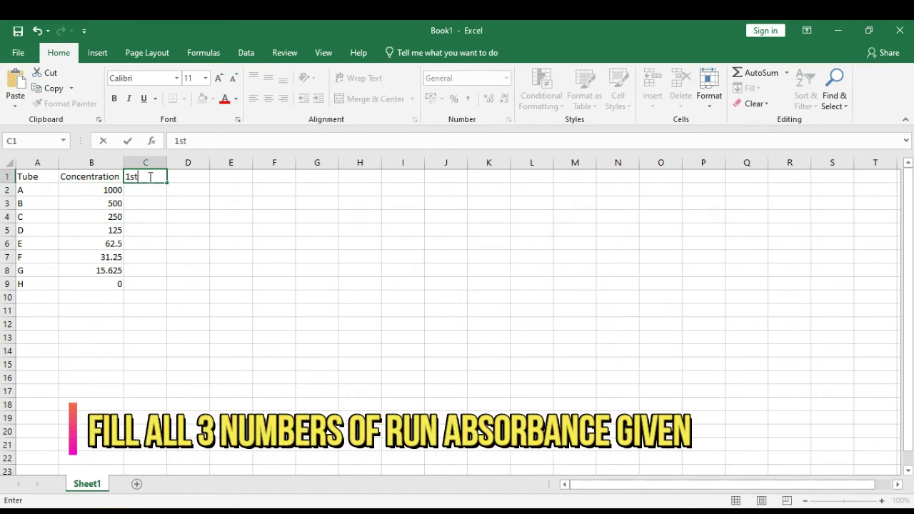
{"action": "type", "text": " run"}
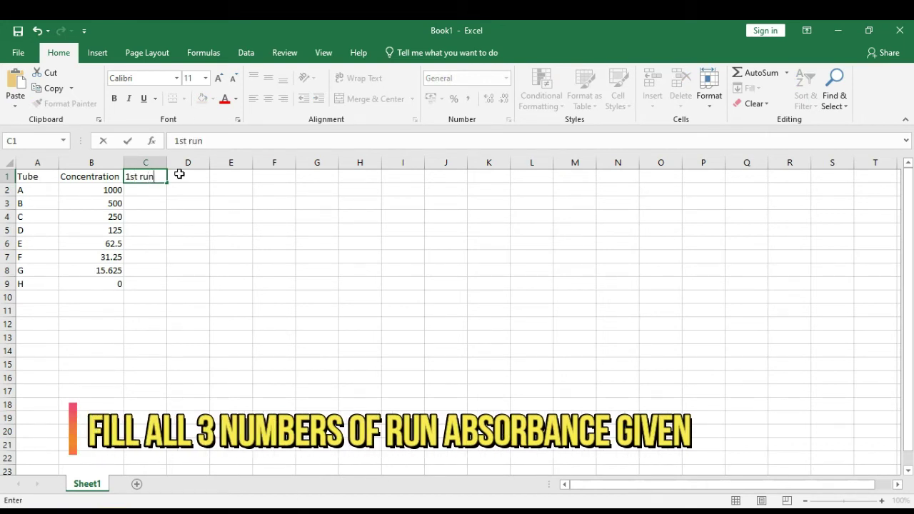
{"action": "left_click", "coordinate": [181, 175]}
{"action": "type", "text": "2nd run"}
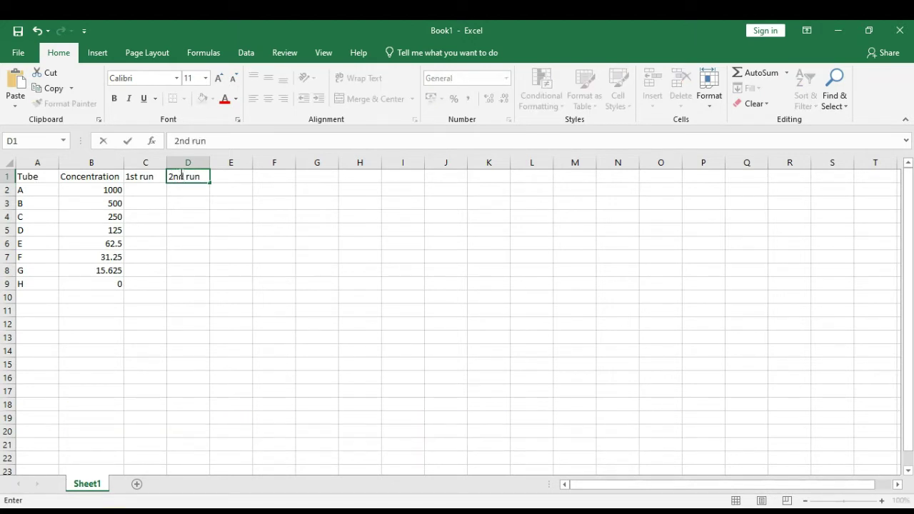
{"action": "key", "text": "Tab"}
{"action": "type", "text": "3"}
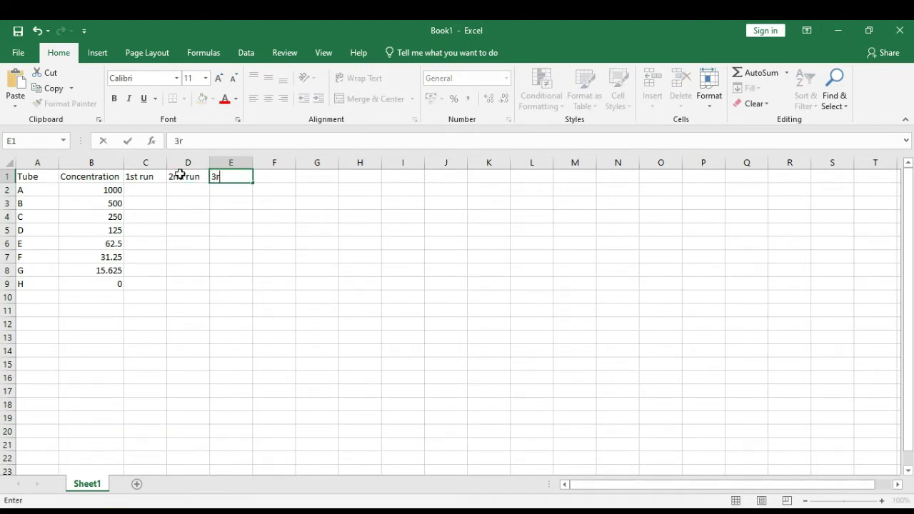
{"action": "type", "text": "rd run"}
Copy the 1st run absorbances for tubes A to H from Table 2 of the Word lab report into Excel at C2, keeping source formatting.
{"action": "left_click", "coordinate": [148, 190]}
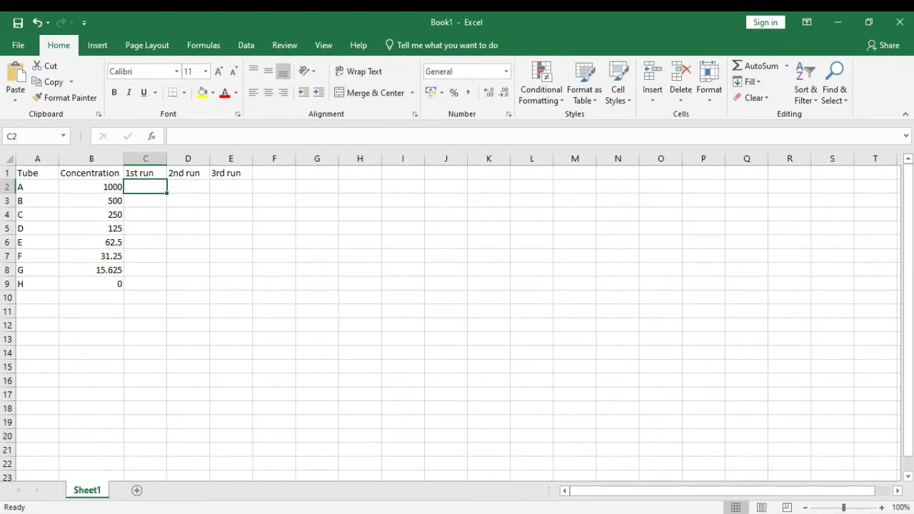
{"action": "key", "text": "alt+Tab"}
{"action": "scroll", "coordinate": [600, 366], "scroll_direction": "down", "scroll_amount": 4}
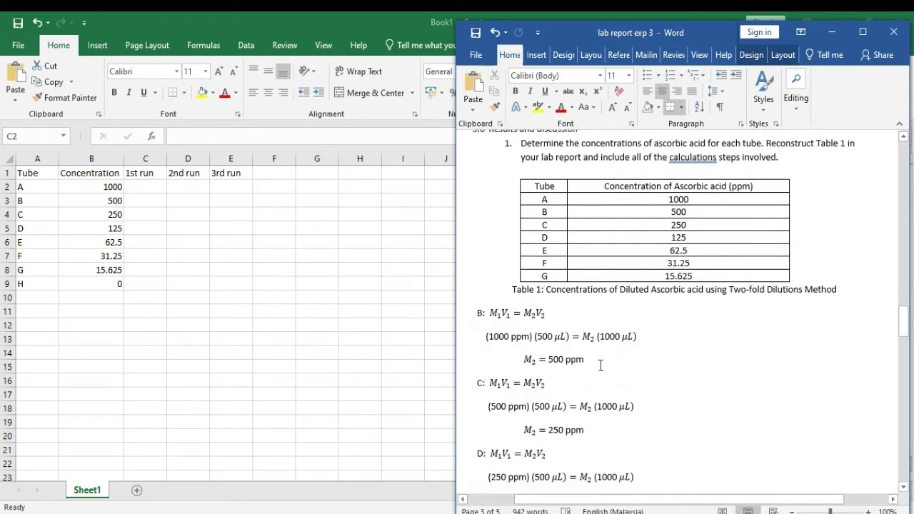
{"action": "scroll", "coordinate": [601, 365], "scroll_direction": "down", "scroll_amount": 18}
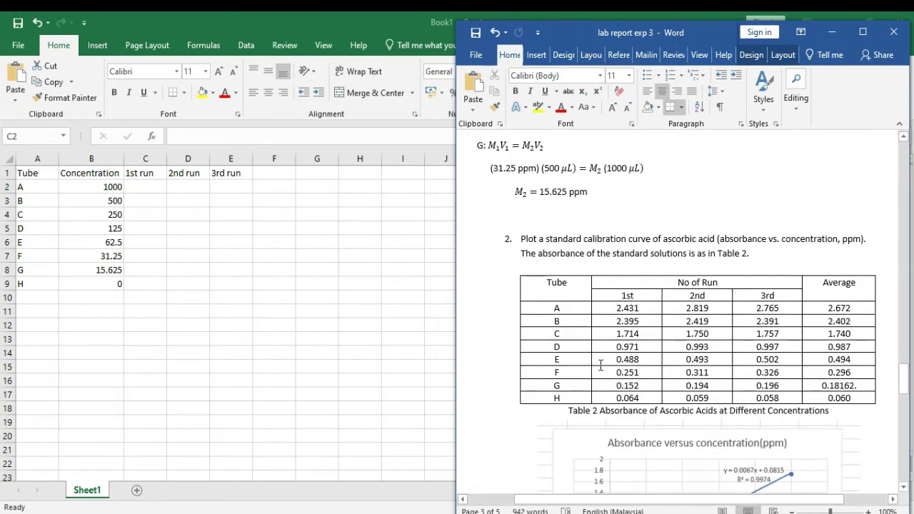
{"action": "scroll", "coordinate": [601, 365], "scroll_direction": "up", "scroll_amount": 1}
{"action": "left_click_drag", "start_coordinate": [614, 343], "coordinate": [625, 429]}
{"action": "key", "text": "ctrl+c"}
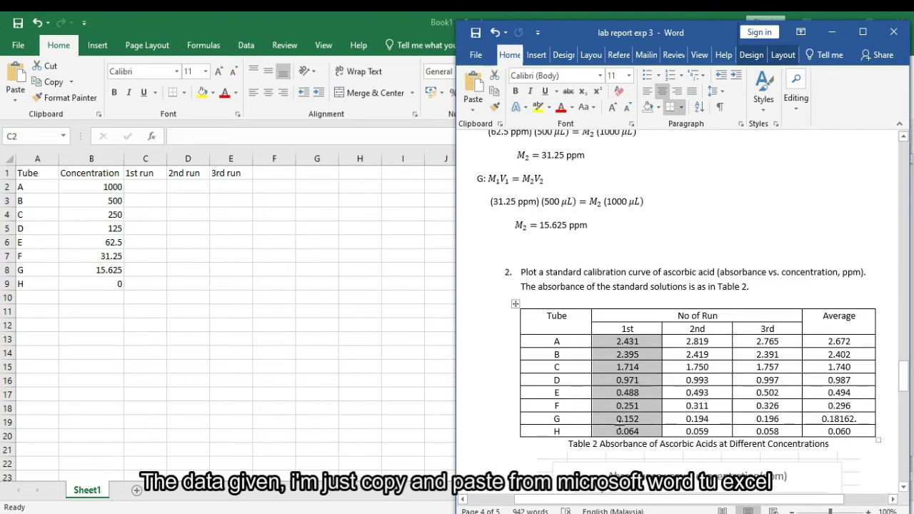
{"action": "left_click", "coordinate": [141, 184]}
{"action": "right_click", "coordinate": [141, 184]}
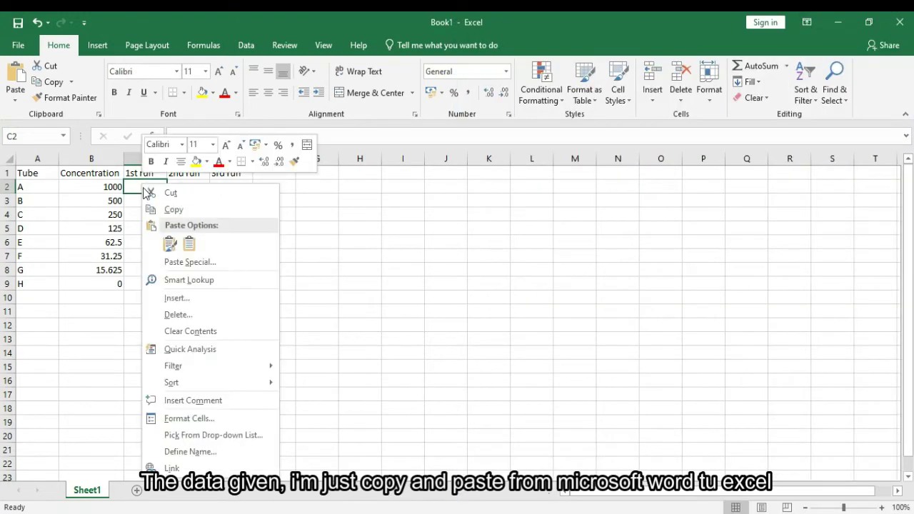
{"action": "left_click", "coordinate": [167, 242]}
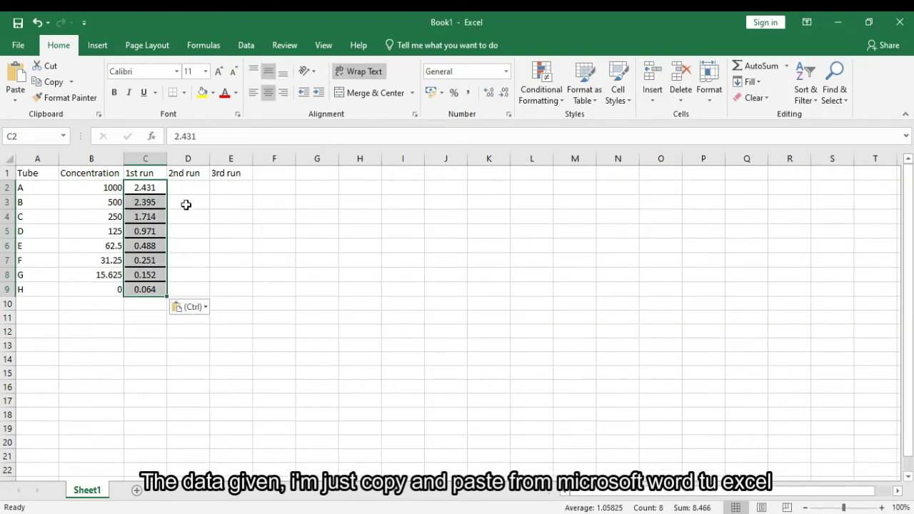
Copy the 2nd run absorbances for tubes A to H from the Word table into Excel at D2, keeping source formatting.
{"action": "left_click", "coordinate": [191, 190]}
{"action": "key", "text": "alt+Tab"}
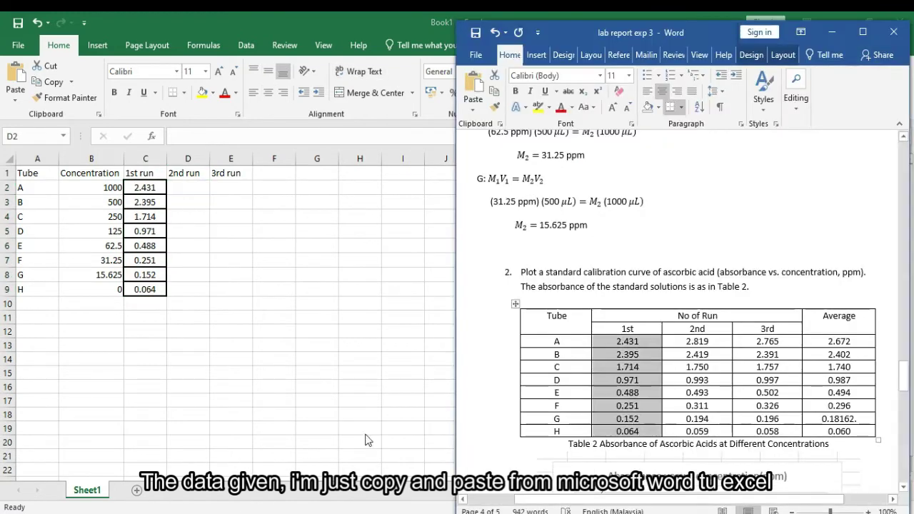
{"action": "left_click_drag", "start_coordinate": [685, 341], "coordinate": [697, 433]}
{"action": "right_click", "coordinate": [682, 343]}
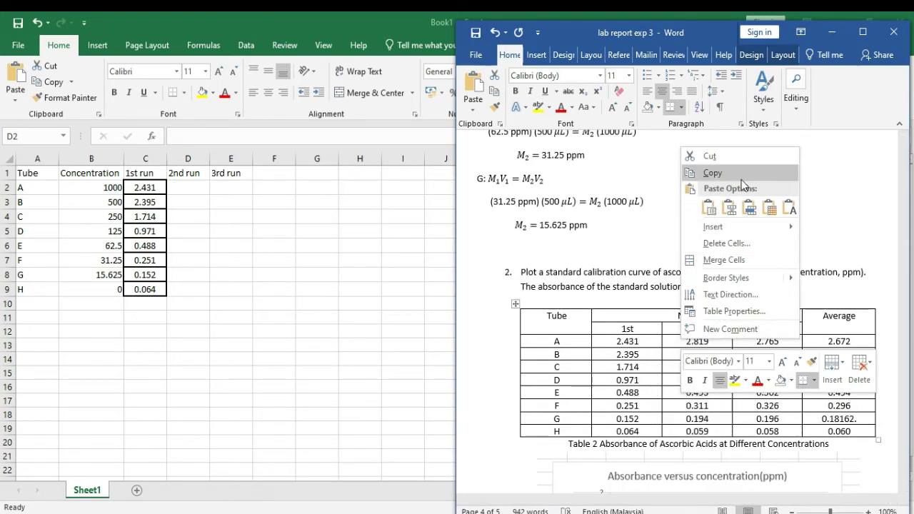
{"action": "left_click", "coordinate": [715, 174]}
{"action": "left_click", "coordinate": [208, 188]}
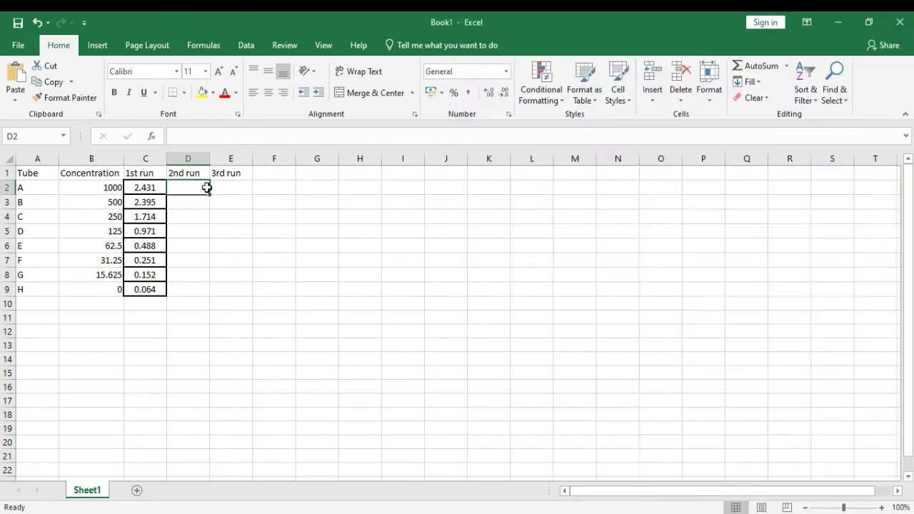
{"action": "right_click", "coordinate": [208, 188]}
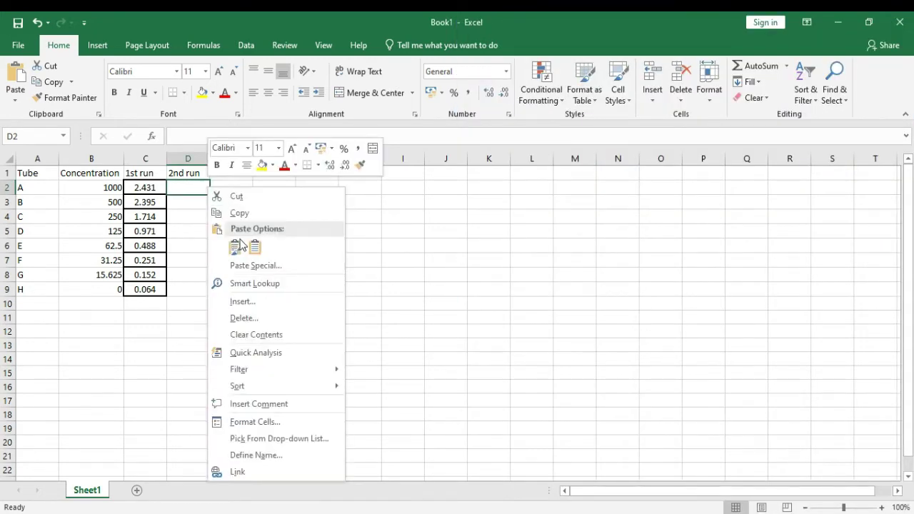
{"action": "left_click", "coordinate": [240, 245]}
Copy the 3rd run absorbances for tubes A to H from the Word table into Excel at E2, keeping source formatting.
{"action": "left_click", "coordinate": [234, 202]}
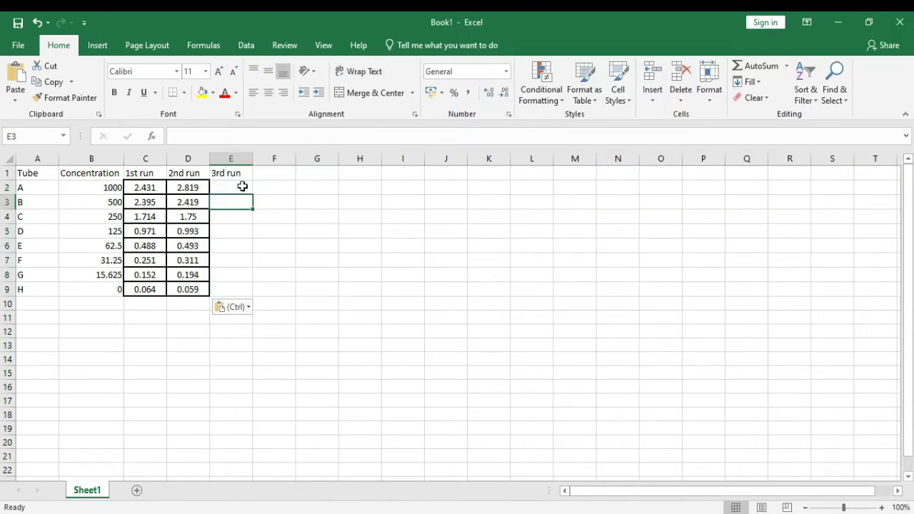
{"action": "left_click", "coordinate": [243, 186]}
{"action": "key", "text": "alt+Tab"}
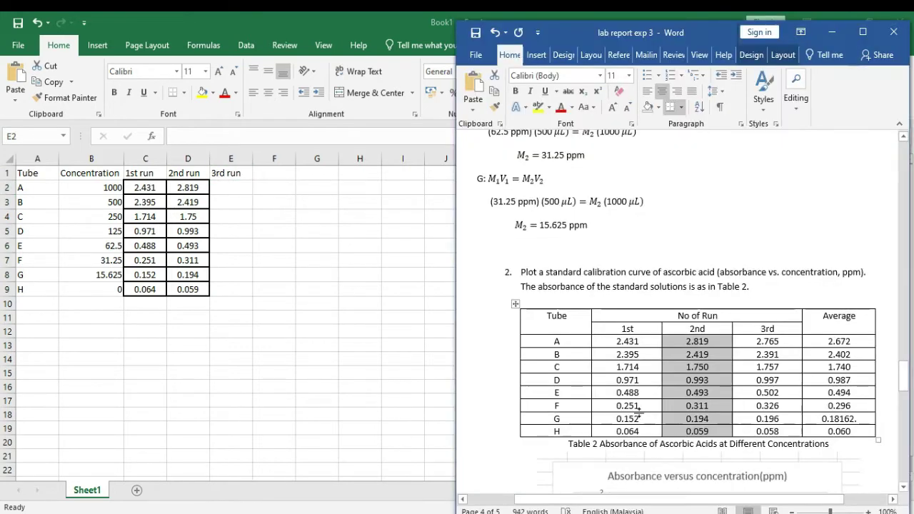
{"action": "left_click_drag", "start_coordinate": [756, 340], "coordinate": [772, 432]}
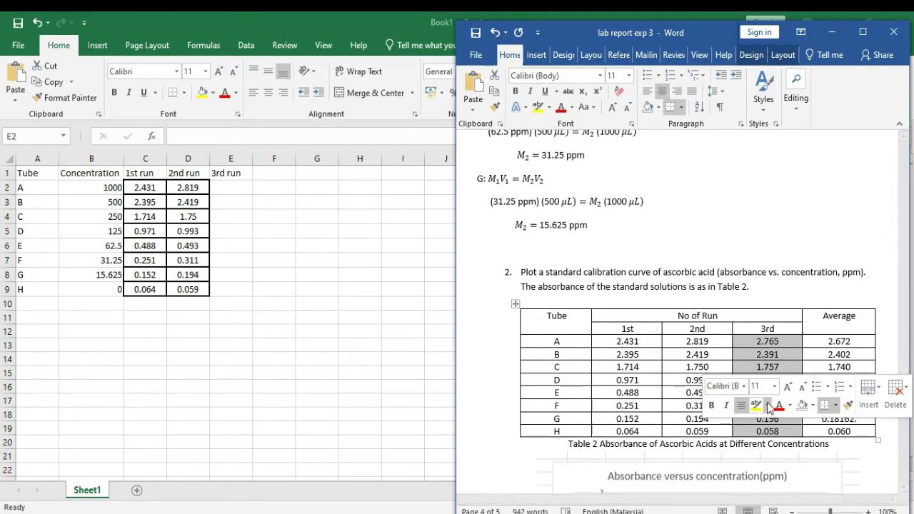
{"action": "triple_click", "coordinate": [768, 406]}
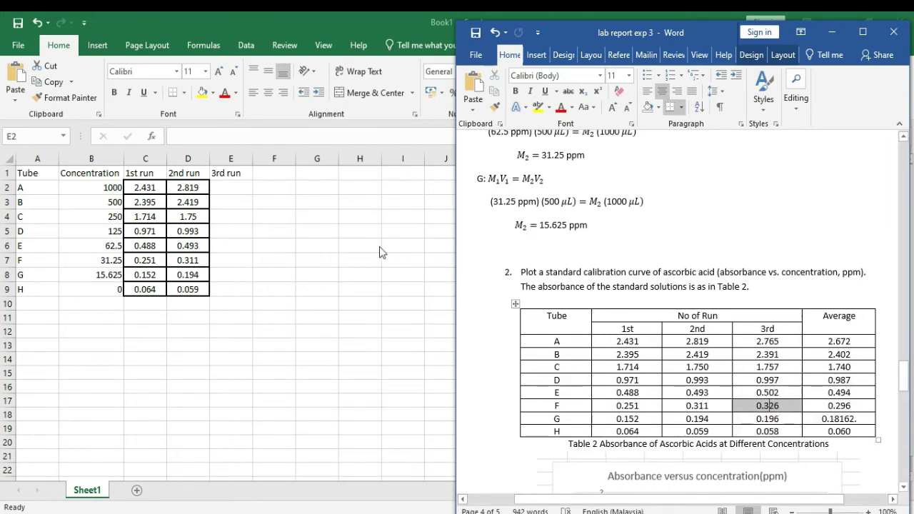
{"action": "left_click", "coordinate": [243, 187]}
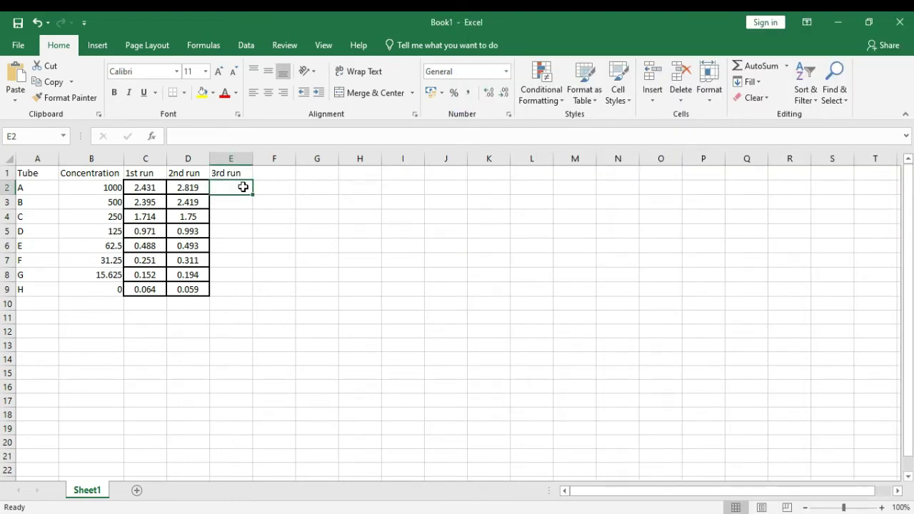
{"action": "right_click", "coordinate": [243, 187]}
{"action": "left_click", "coordinate": [269, 244]}
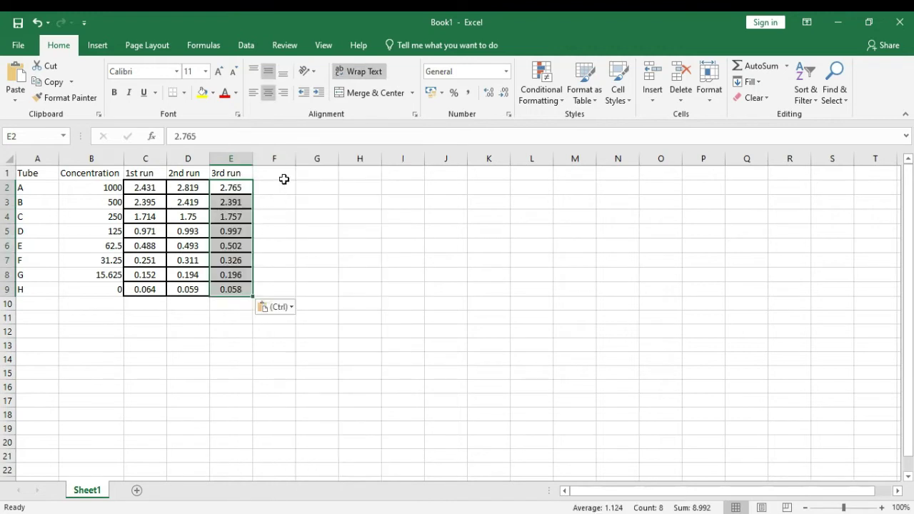
Enter the header "average absorbance" in cell F1 and widen column F to fit it.
{"action": "left_click", "coordinate": [285, 176]}
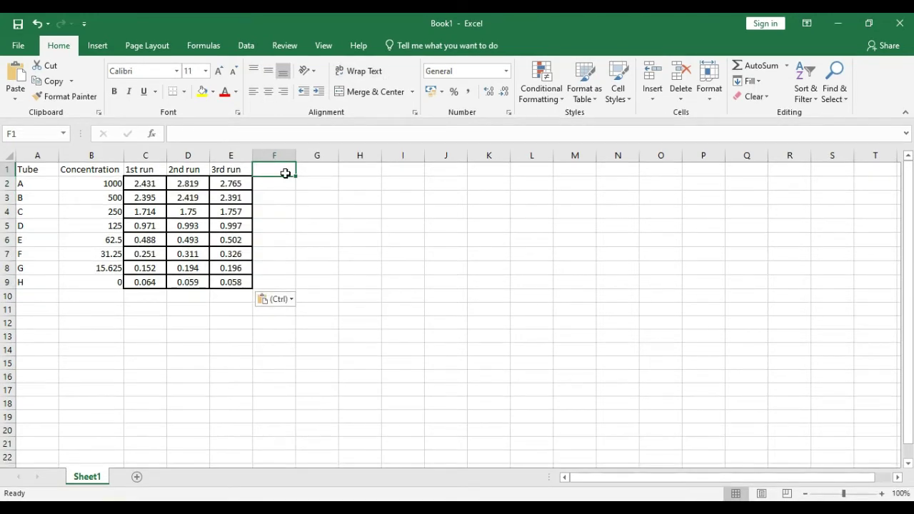
{"action": "type", "text": "ave"}
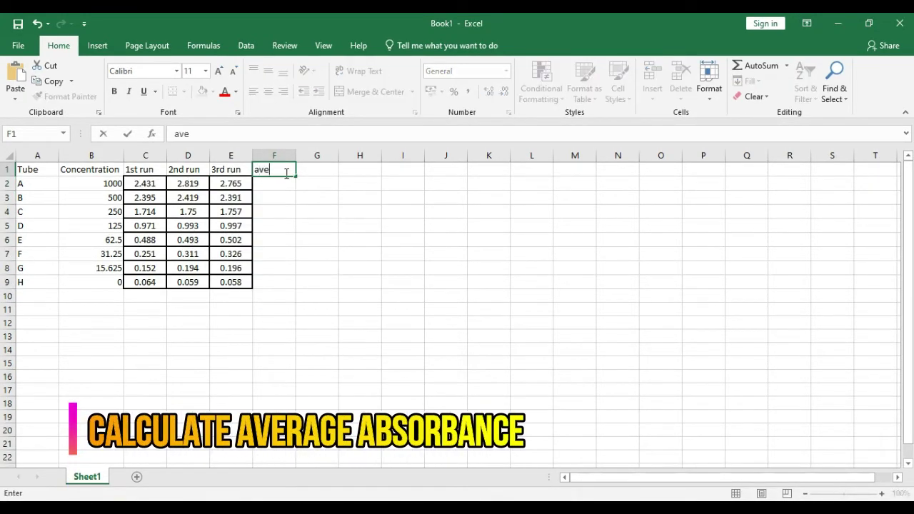
{"action": "type", "text": "rage"}
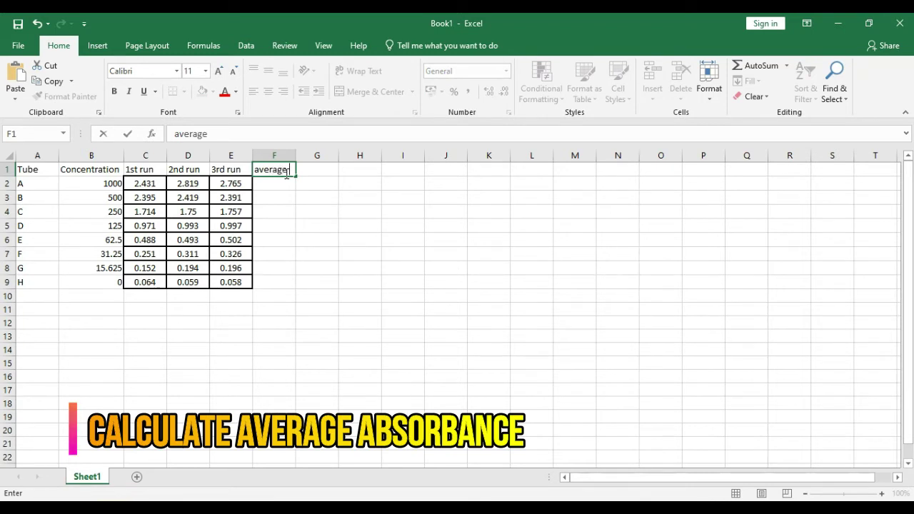
{"action": "type", "text": " absorbance"}
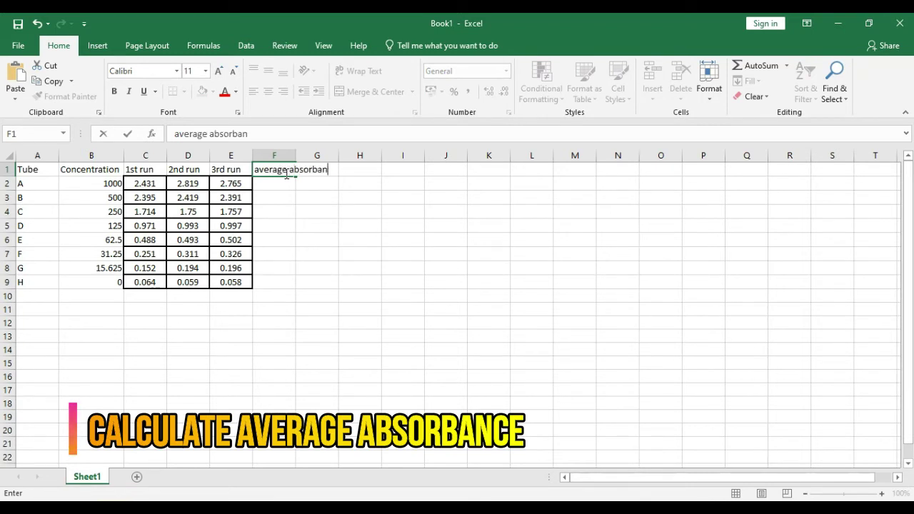
{"action": "left_click", "coordinate": [288, 181]}
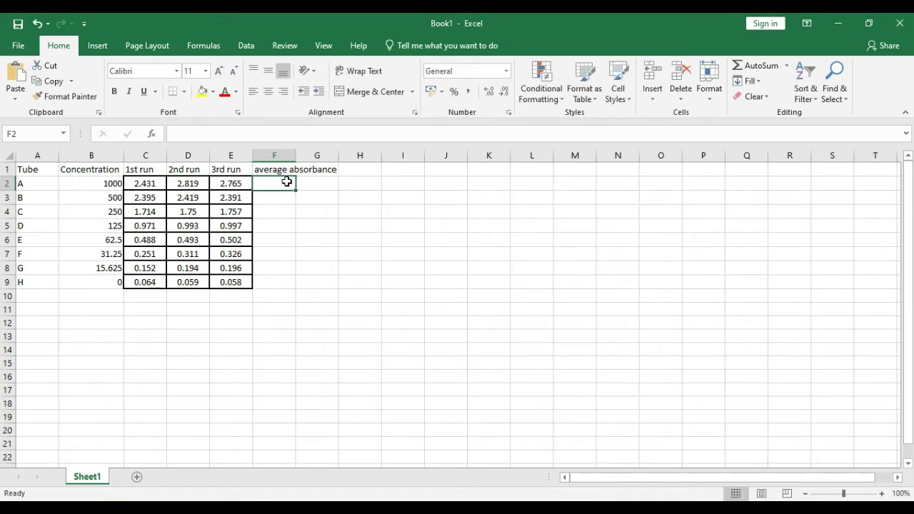
{"action": "left_click_drag", "start_coordinate": [298, 161], "coordinate": [340, 160]}
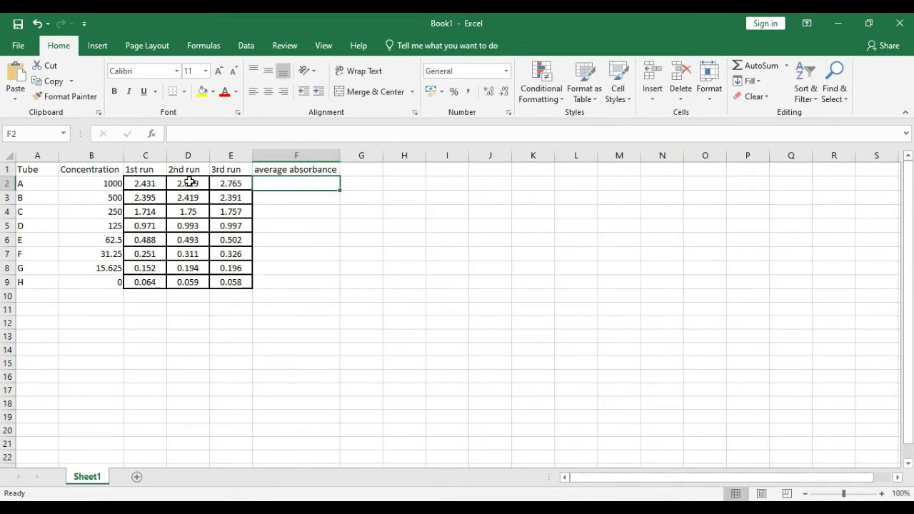
Calculate tube A's mean absorbance in F2 with =AVERAGE(C2:E2) and fill the formula down to F9.
{"action": "type", "text": "="}
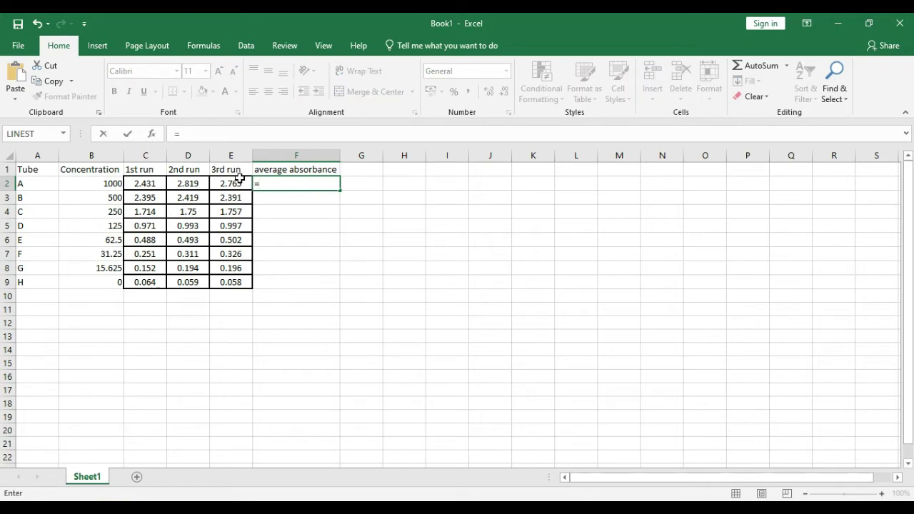
{"action": "left_click", "coordinate": [279, 185]}
{"action": "type", "text": "av"}
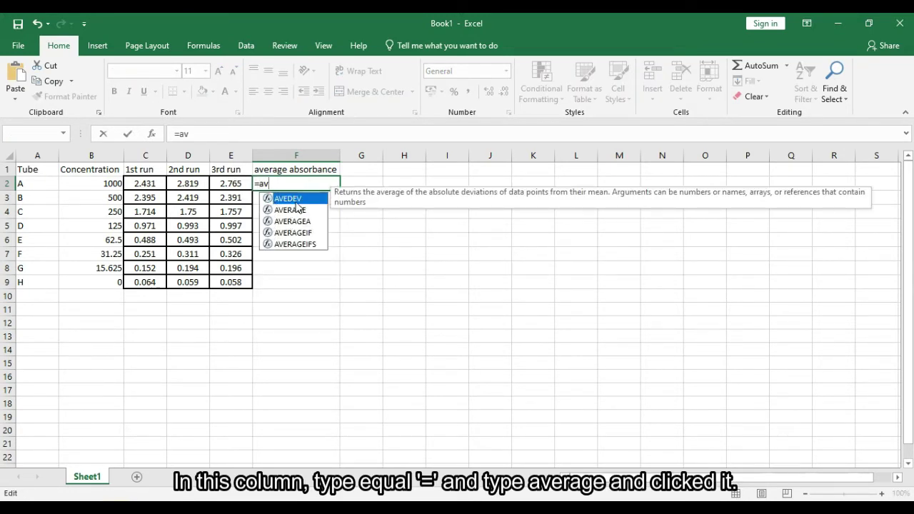
{"action": "double_click", "coordinate": [303, 210]}
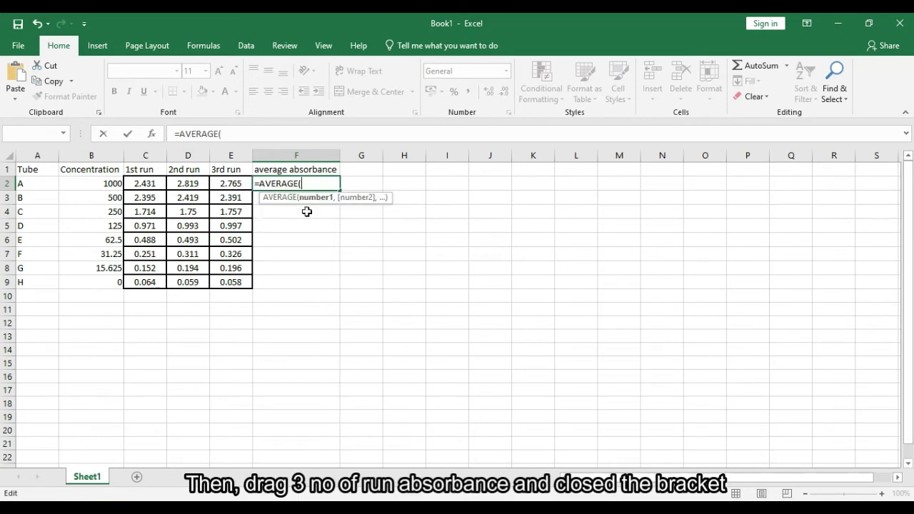
{"action": "left_click_drag", "start_coordinate": [145, 184], "coordinate": [222, 185]}
{"action": "type", "text": ")"}
{"action": "key", "text": "Return"}
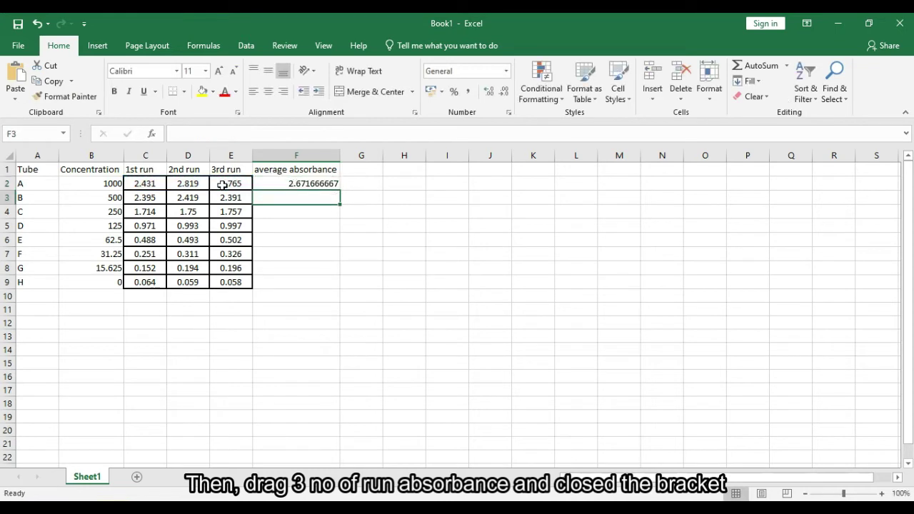
{"action": "left_click", "coordinate": [314, 184]}
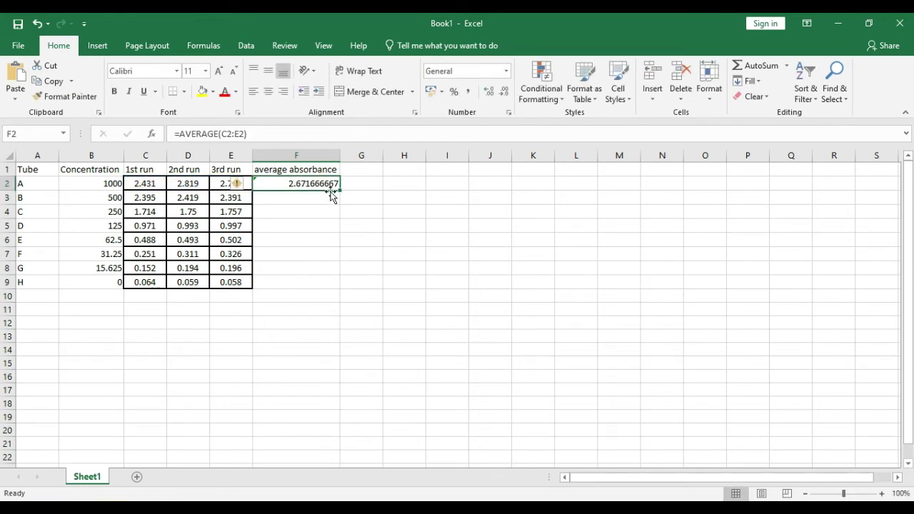
{"action": "left_click_drag", "start_coordinate": [339, 191], "coordinate": [332, 284]}
Enter the header "standard deviation" in cell G1 and widen column G to fit it.
{"action": "left_click", "coordinate": [354, 169]}
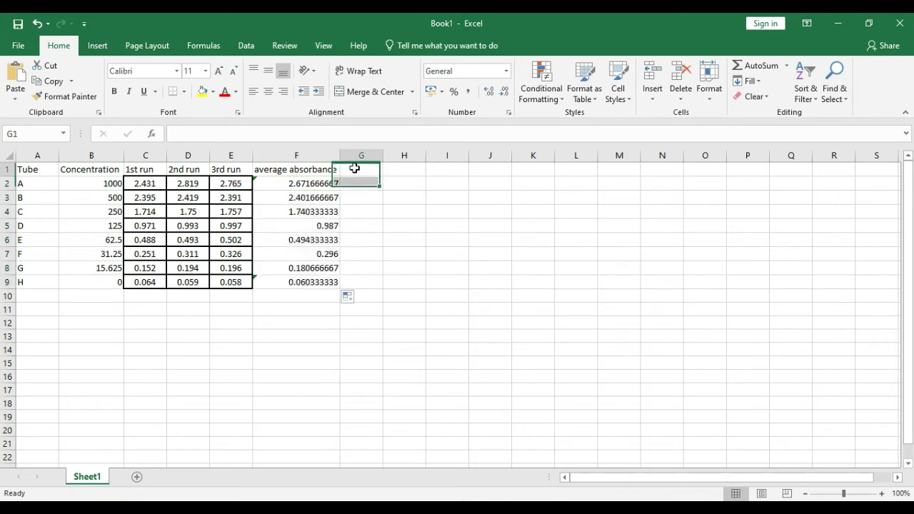
{"action": "type", "text": "standard"}
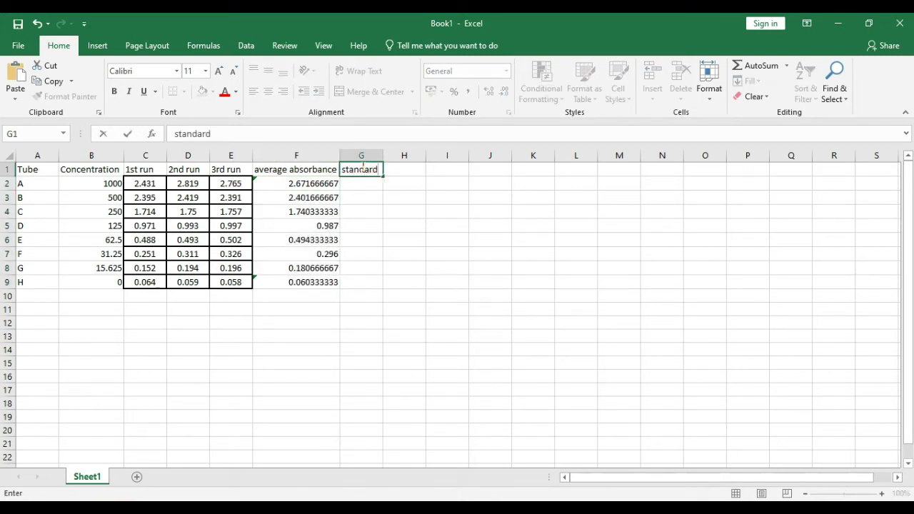
{"action": "type", "text": " devia"}
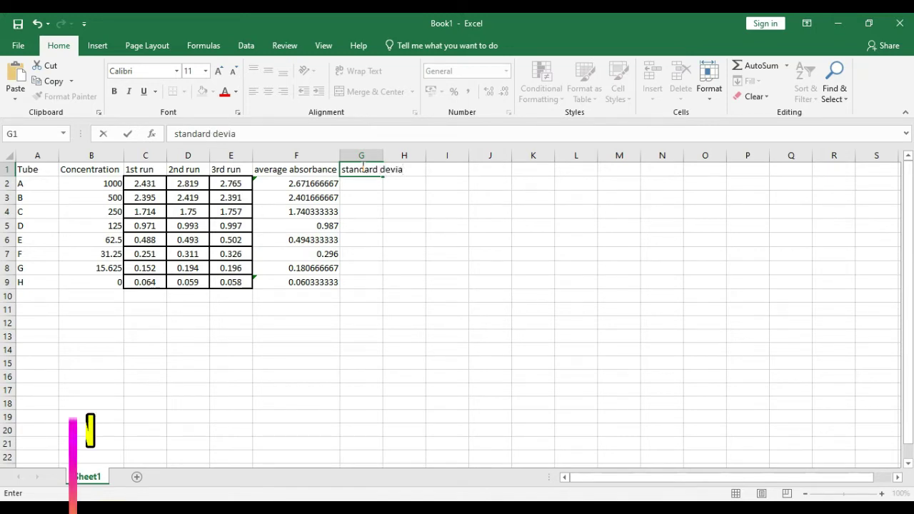
{"action": "type", "text": "tion"}
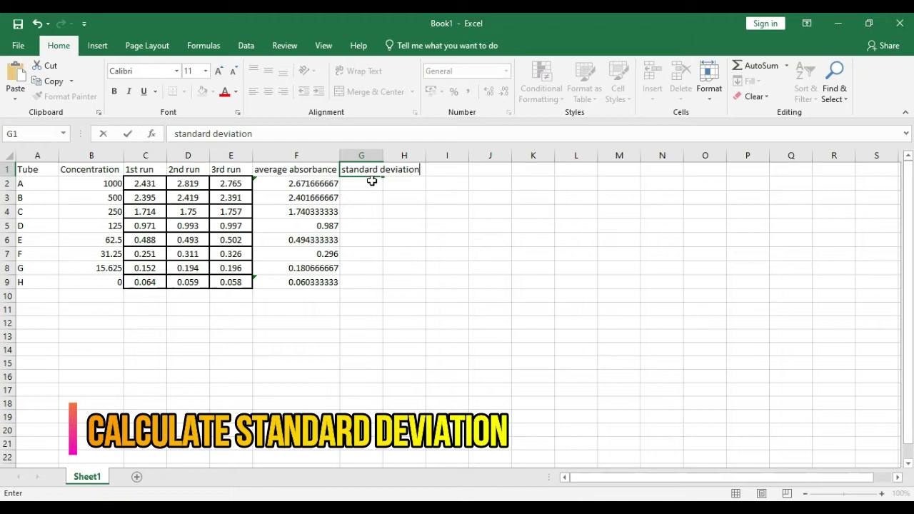
{"action": "key", "text": "Return"}
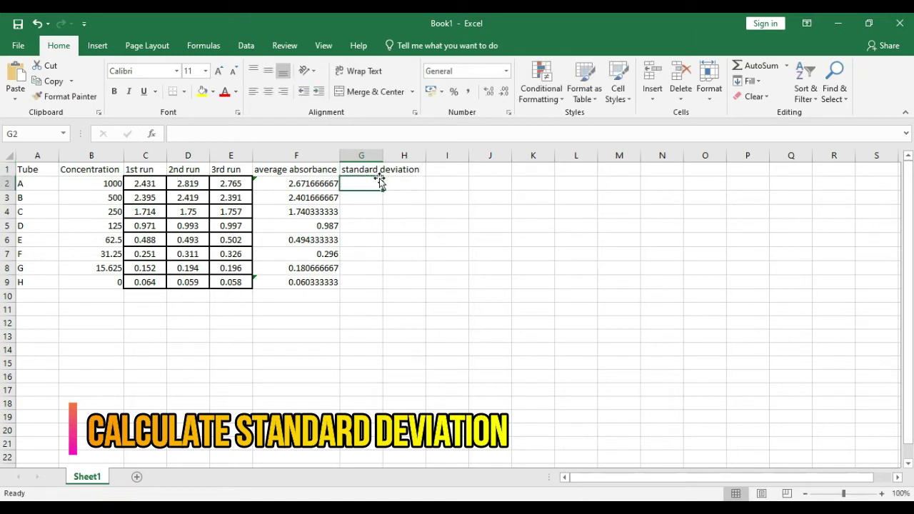
{"action": "left_click_drag", "start_coordinate": [383, 156], "coordinate": [426, 163]}
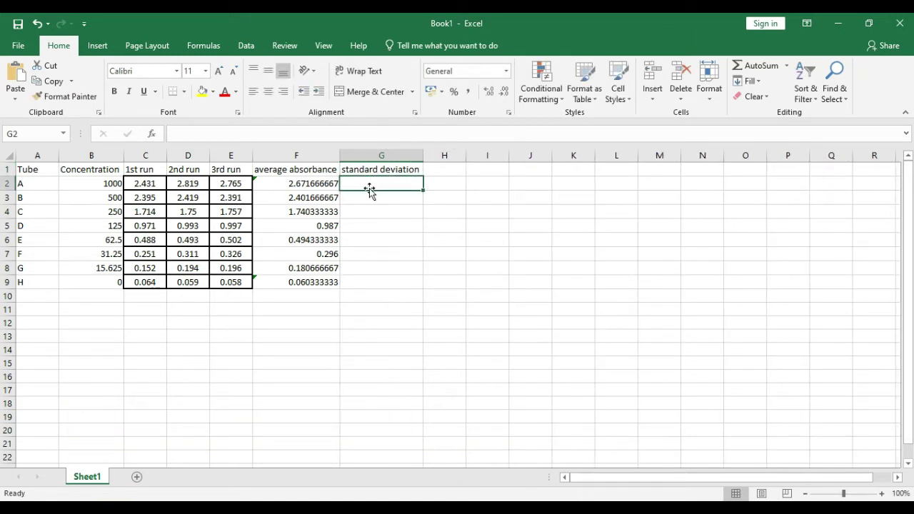
Calculate tube A's standard deviation in G2 with =STDEV(C2:E2) and fill the formula down to G9.
{"action": "type", "text": "="}
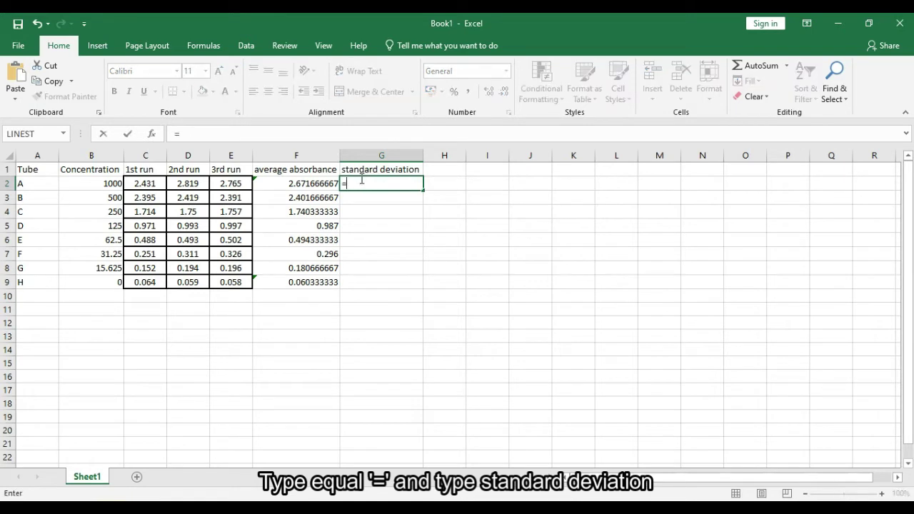
{"action": "type", "text": "st"}
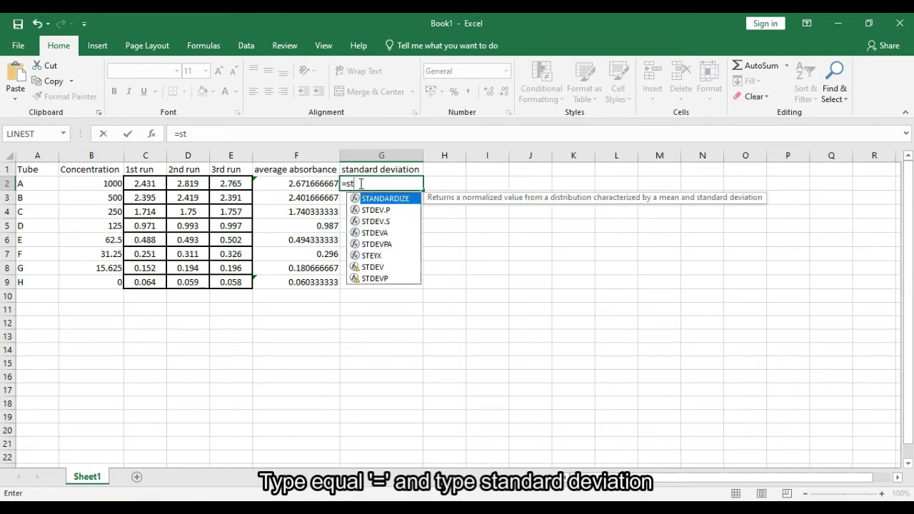
{"action": "double_click", "coordinate": [384, 267]}
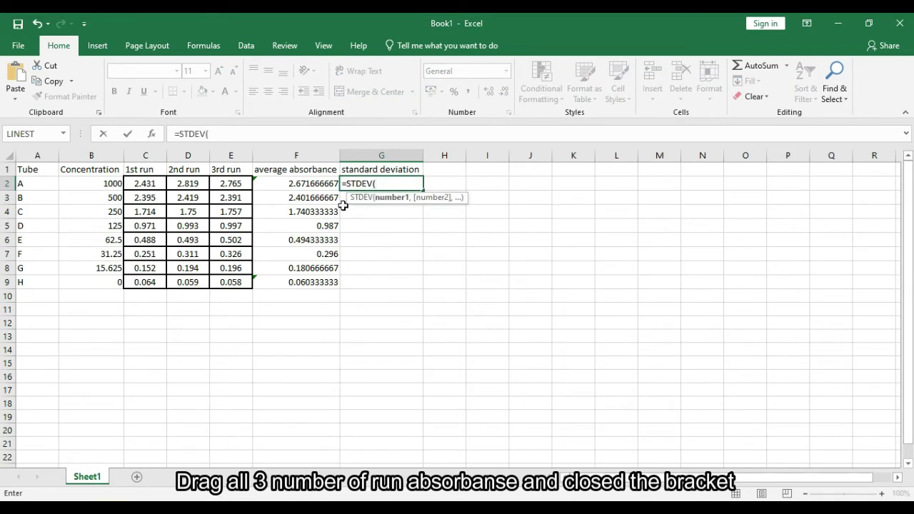
{"action": "left_click_drag", "start_coordinate": [150, 183], "coordinate": [218, 185]}
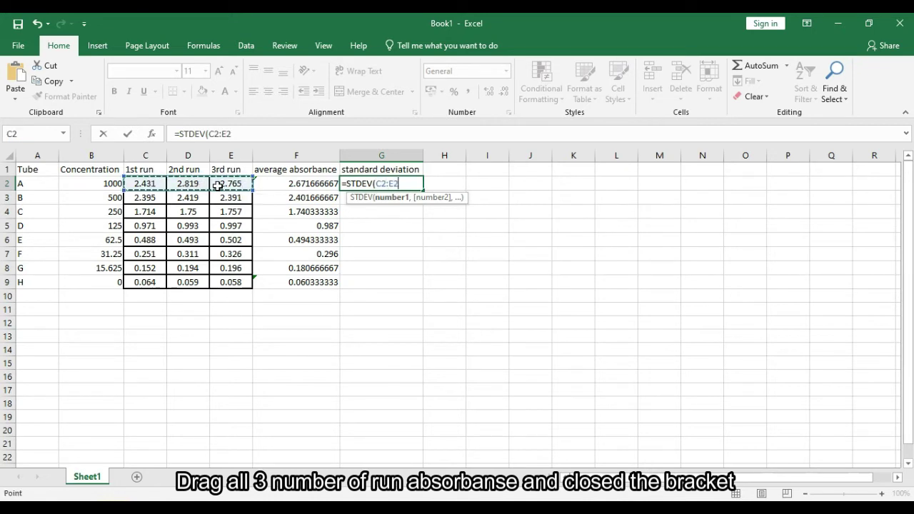
{"action": "type", "text": ")"}
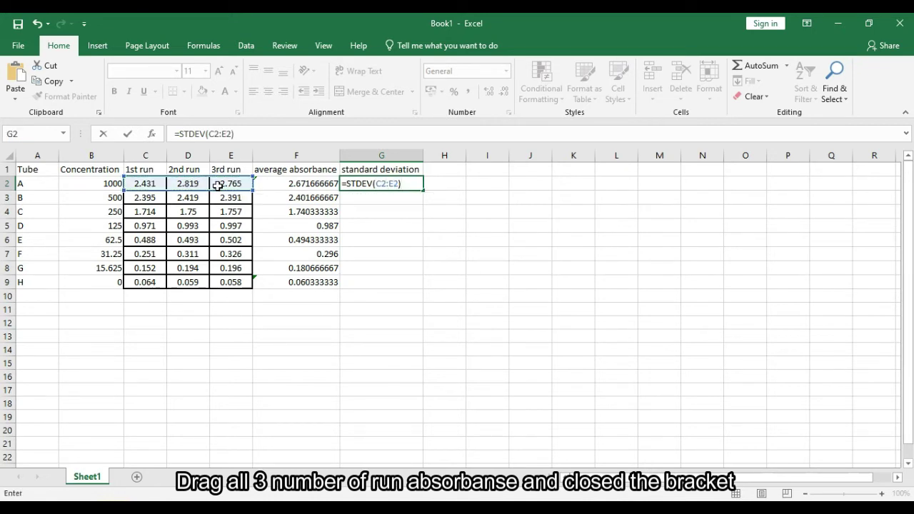
{"action": "key", "text": "Return"}
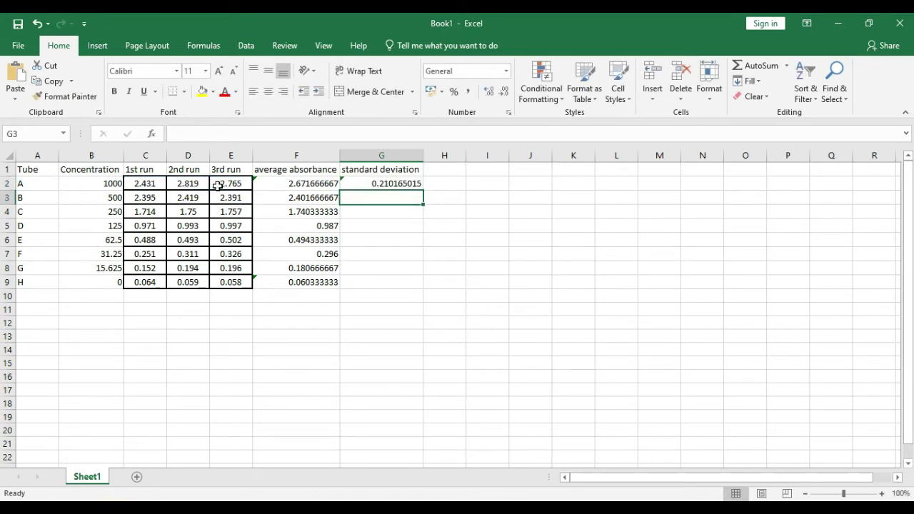
{"action": "left_click", "coordinate": [392, 184]}
{"action": "left_click_drag", "start_coordinate": [422, 192], "coordinate": [419, 286]}
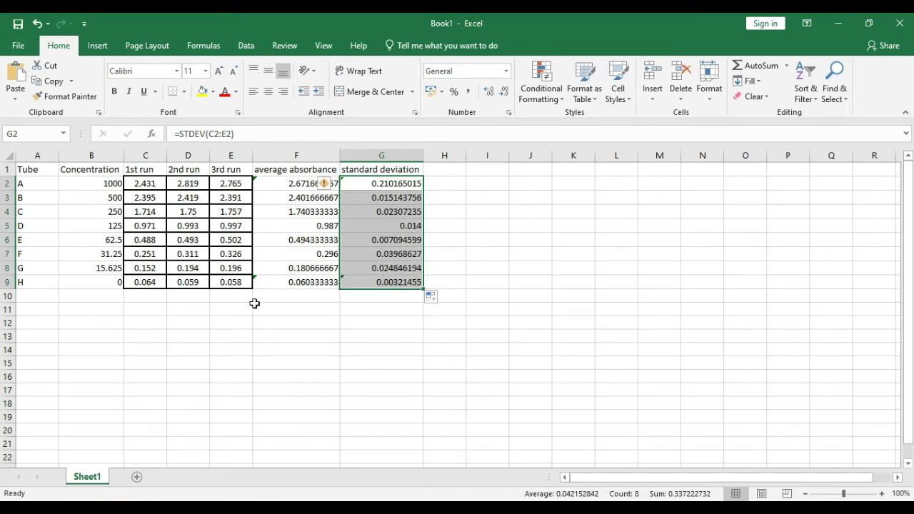
{"action": "left_click", "coordinate": [376, 313]}
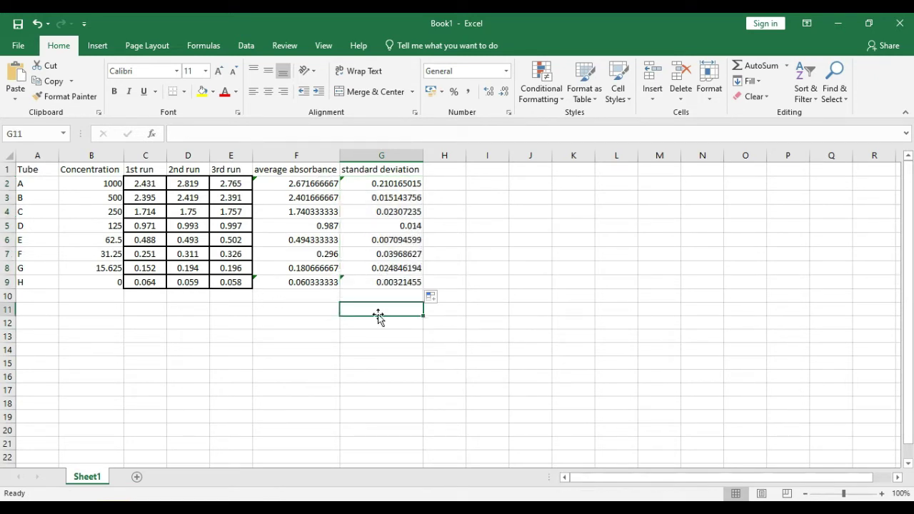
Insert a markers-only scatter chart from the concentrations in B4:B9 and the average absorbances in F4:F9.
{"action": "left_click_drag", "start_coordinate": [91, 213], "coordinate": [109, 281]}
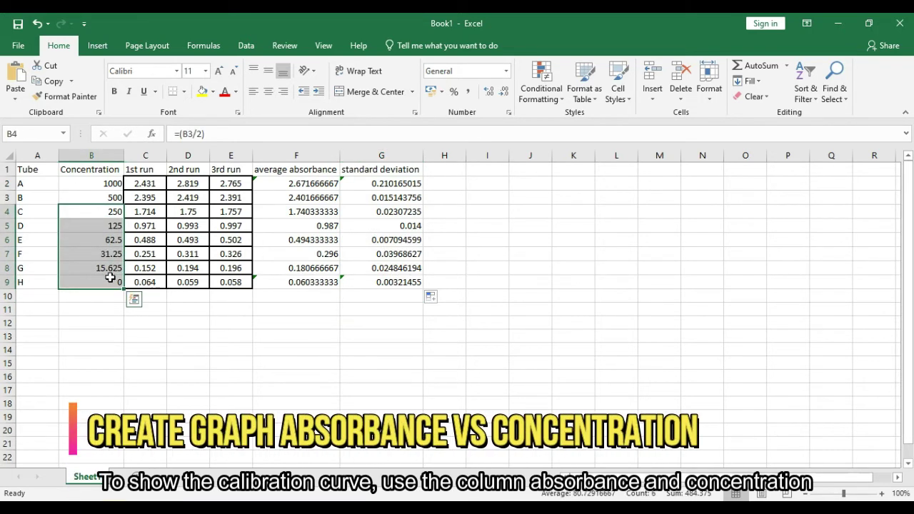
{"action": "left_click_drag", "start_coordinate": [322, 211], "coordinate": [318, 283]}
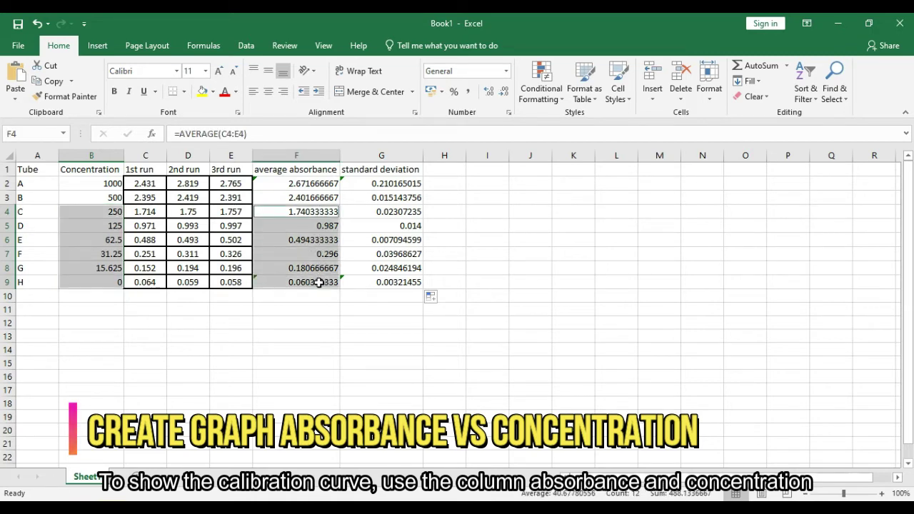
{"action": "left_click", "coordinate": [97, 45]}
{"action": "left_click", "coordinate": [455, 96]}
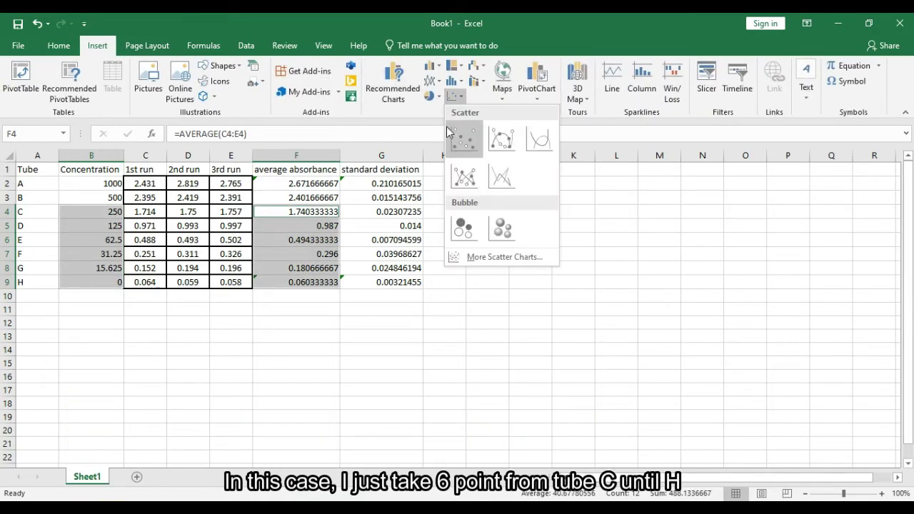
{"action": "left_click", "coordinate": [454, 141]}
Replace the placeholder chart title with "Absorbance versus Concentration(ppm)".
{"action": "left_click", "coordinate": [471, 234]}
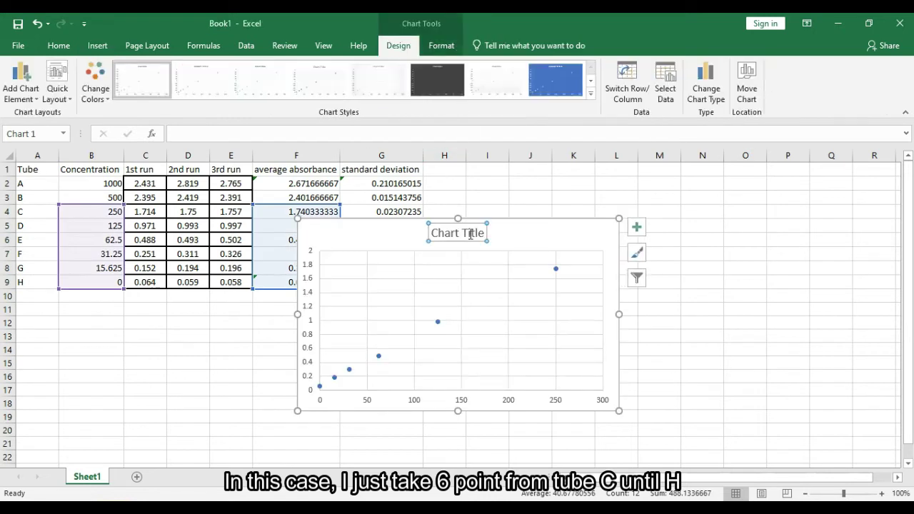
{"action": "left_click_drag", "start_coordinate": [485, 233], "coordinate": [444, 233]}
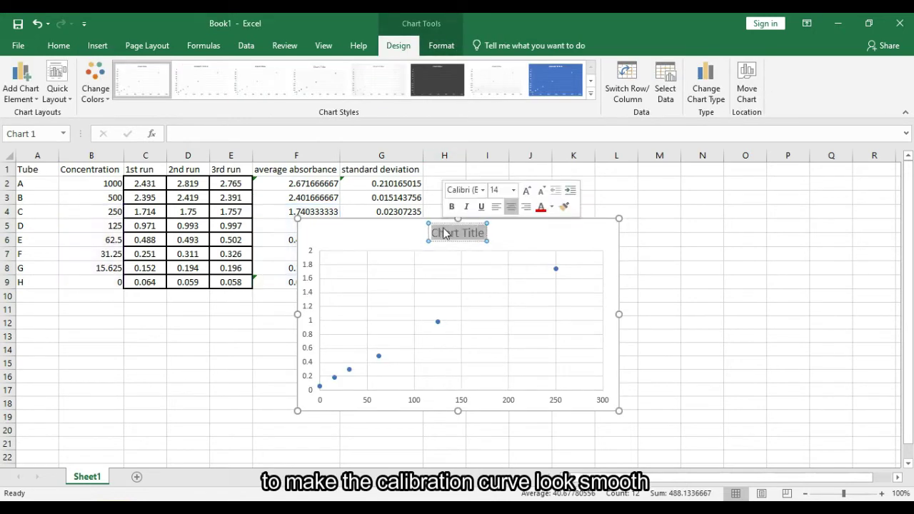
{"action": "type", "text": "Absorban"}
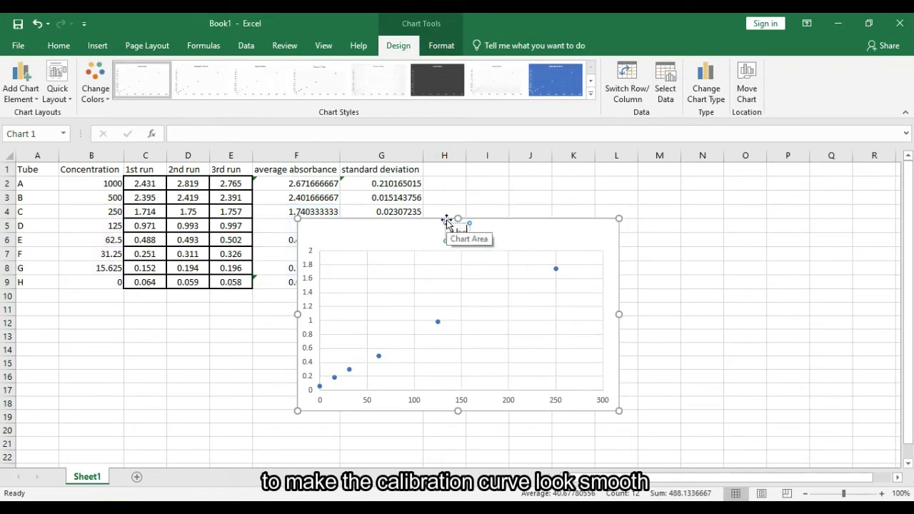
{"action": "type", "text": "ce"}
{"action": "key", "text": "Escape"}
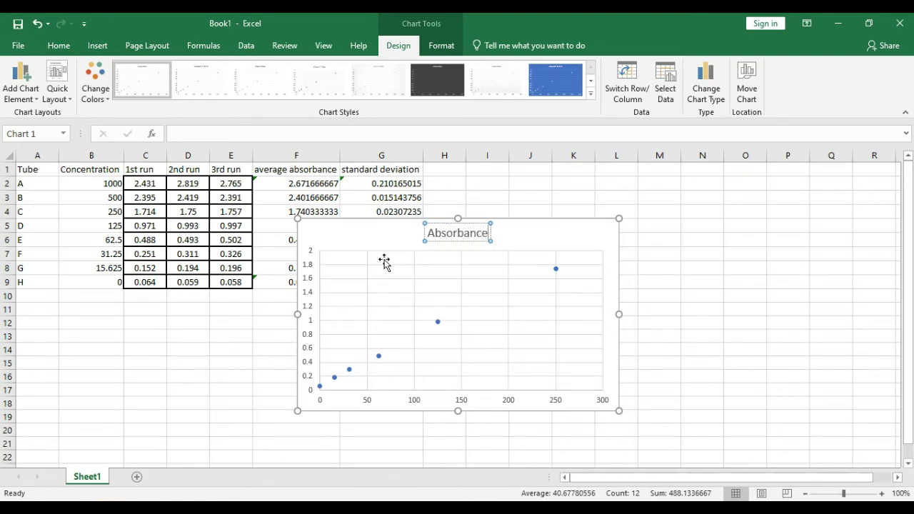
{"action": "type", "text": "versus"}
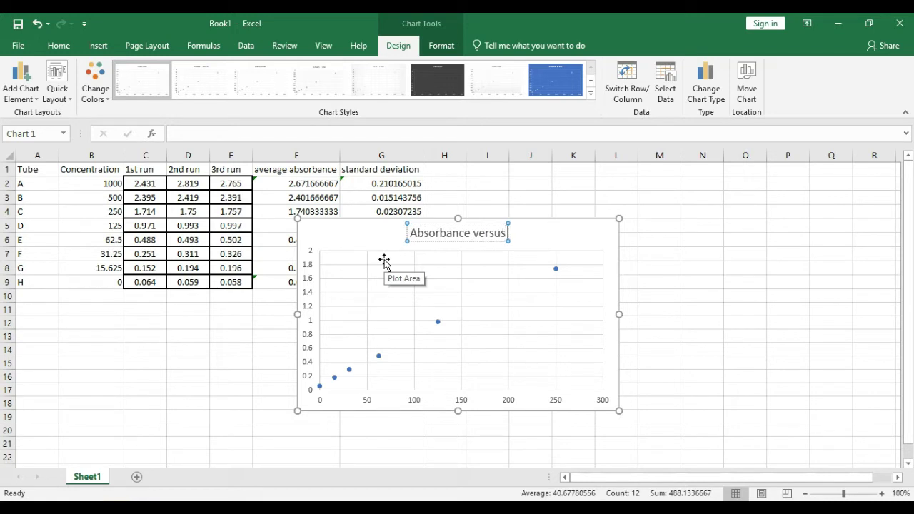
{"action": "type", "text": " Con"}
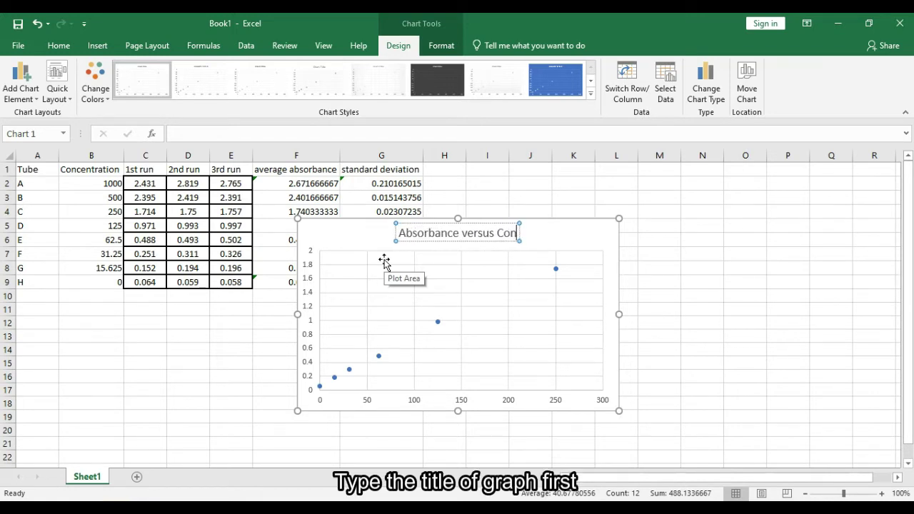
{"action": "type", "text": "centr"}
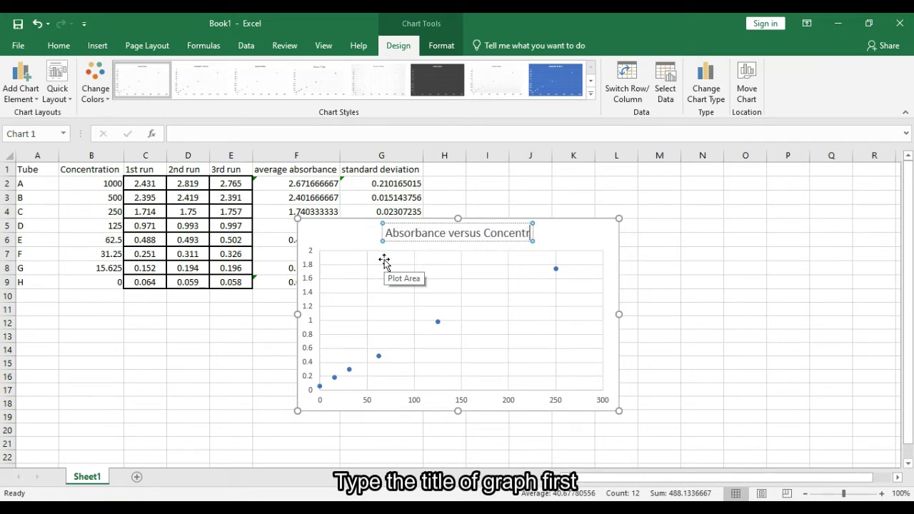
{"action": "type", "text": "ayion"}
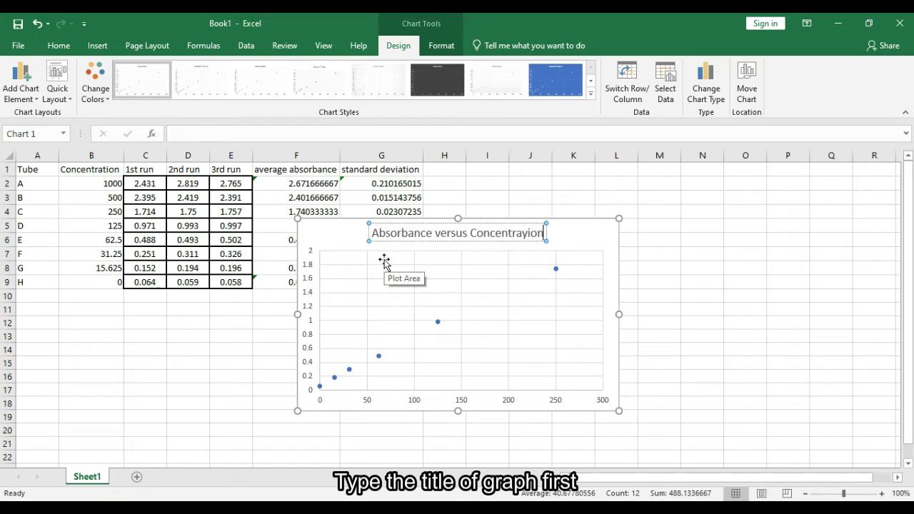
{"action": "key", "text": "BackSpace"}
{"action": "key", "text": "BackSpace"}
{"action": "key", "text": "BackSpace"}
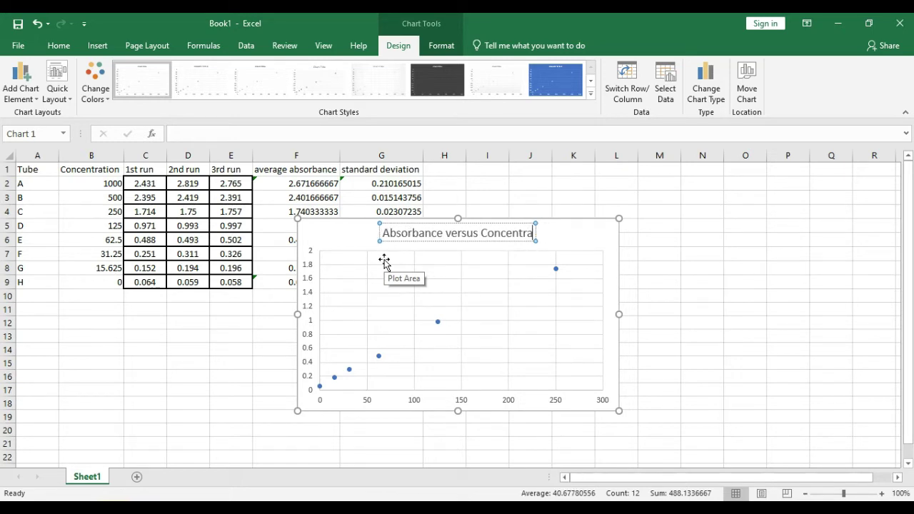
{"action": "type", "text": "tion"}
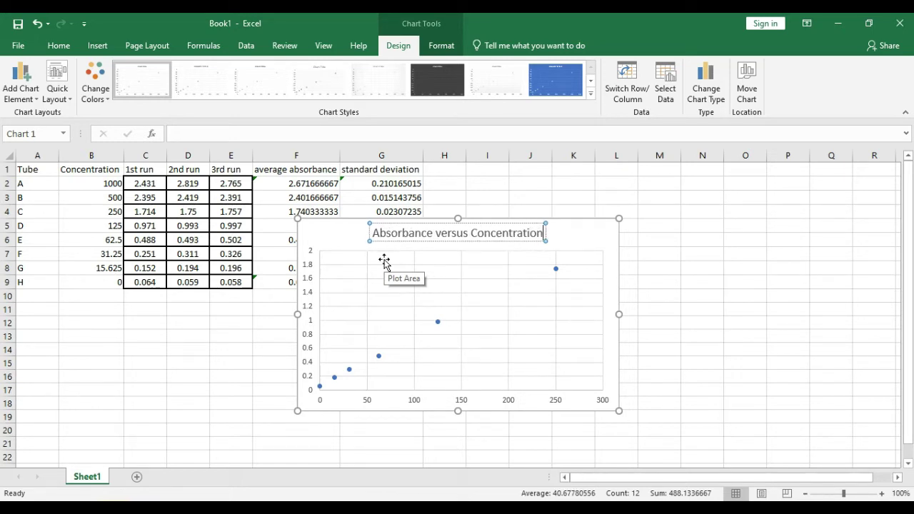
{"action": "type", "text": "(ppm)"}
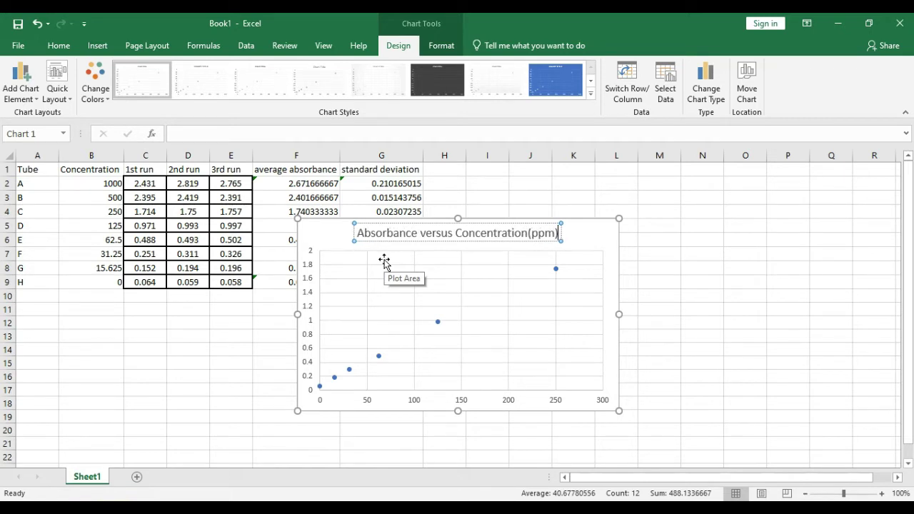
{"action": "left_click", "coordinate": [581, 273]}
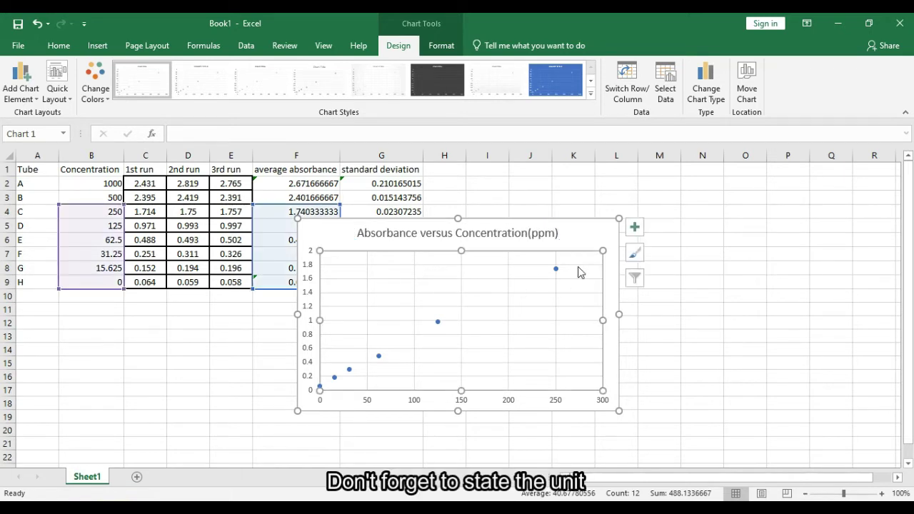
Add axis titles to the scatter chart and label the vertical axis "Absorbance".
{"action": "left_click", "coordinate": [638, 230]}
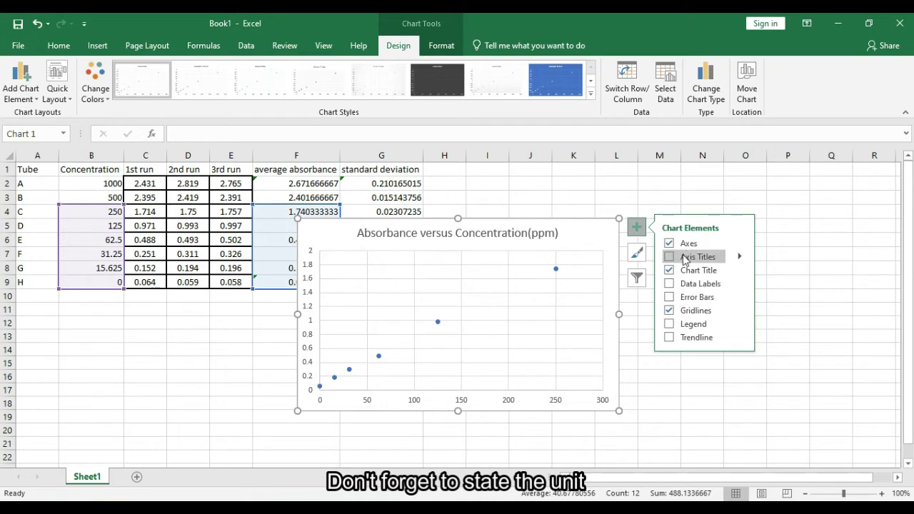
{"action": "left_click", "coordinate": [670, 257]}
{"action": "left_click", "coordinate": [315, 303]}
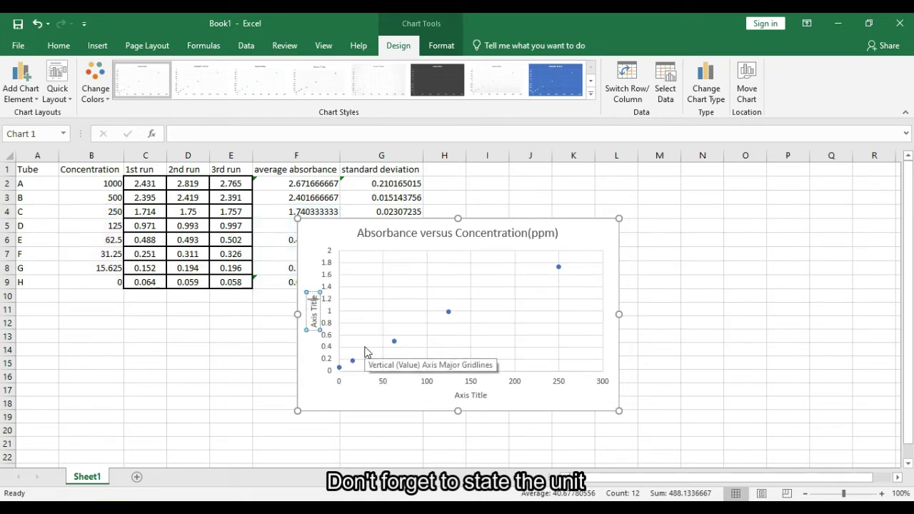
{"action": "key", "text": "BackSpace"}
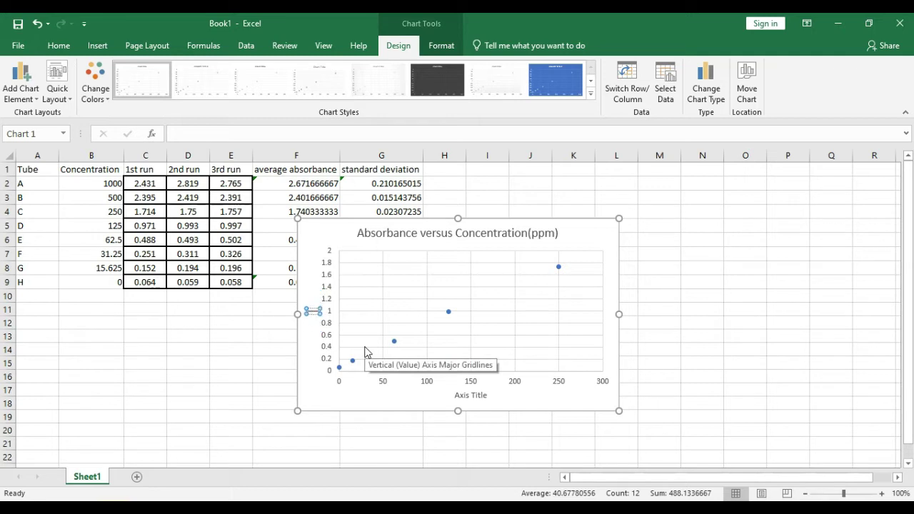
{"action": "type", "text": "Abso"}
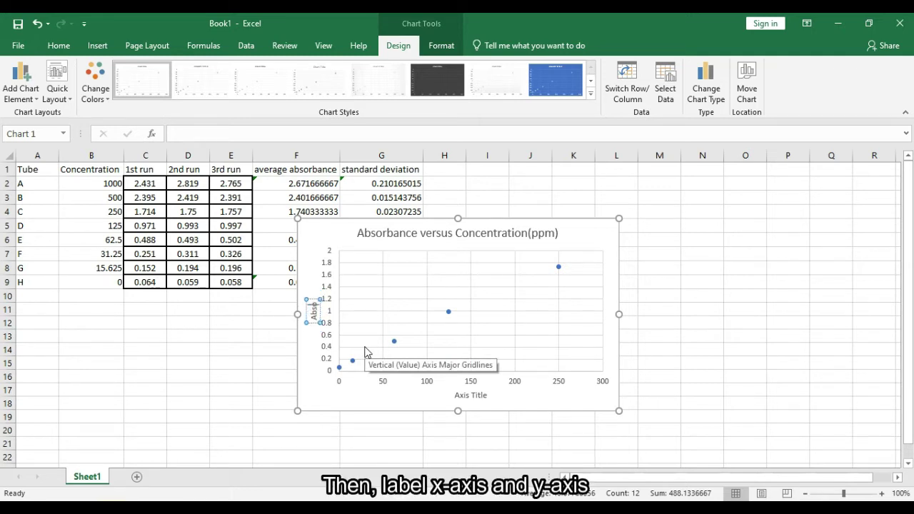
{"action": "type", "text": "rbance"}
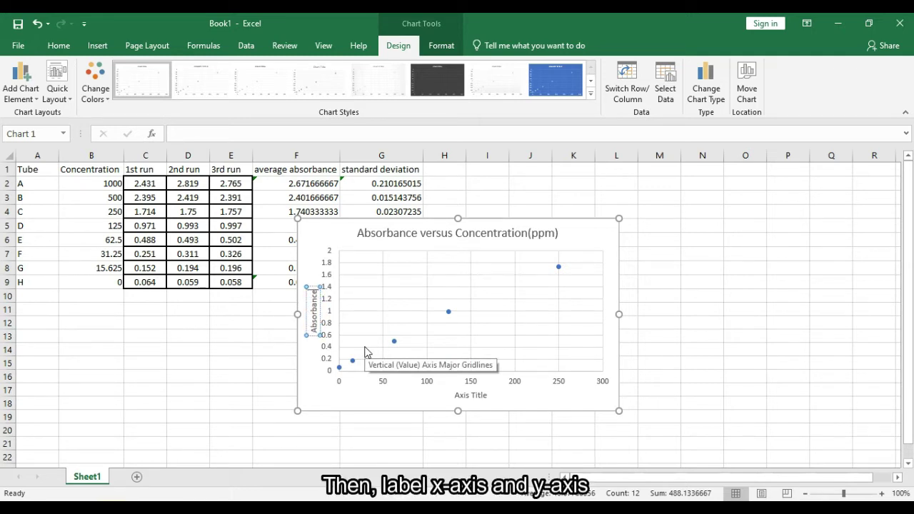
Replace the horizontal axis title with "Concentration(ppm)".
{"action": "left_click", "coordinate": [468, 395]}
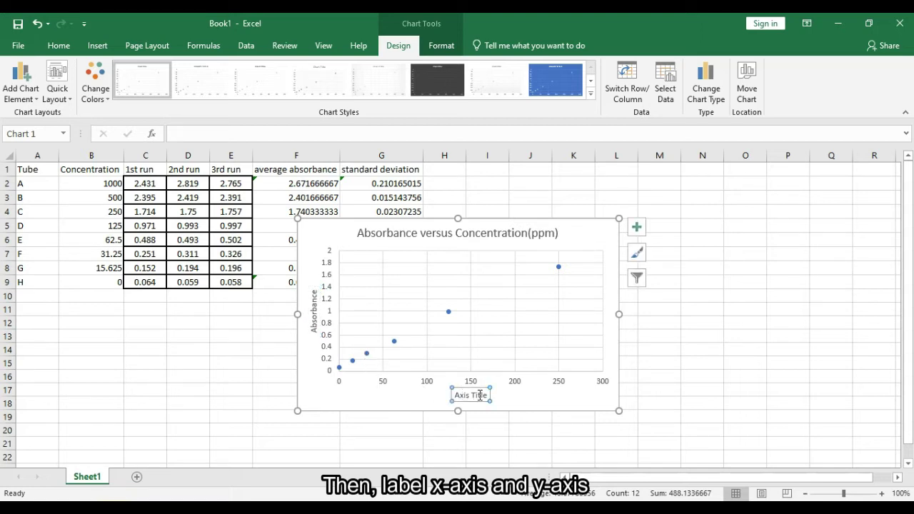
{"action": "left_click", "coordinate": [488, 396]}
{"action": "key", "text": "BackSpace"}
{"action": "key", "text": "BackSpace"}
{"action": "key", "text": "BackSpace"}
{"action": "key", "text": "BackSpace"}
{"action": "key", "text": "BackSpace"}
{"action": "key", "text": "BackSpace"}
{"action": "key", "text": "BackSpace"}
{"action": "key", "text": "BackSpace"}
{"action": "key", "text": "BackSpace"}
{"action": "key", "text": "BackSpace"}
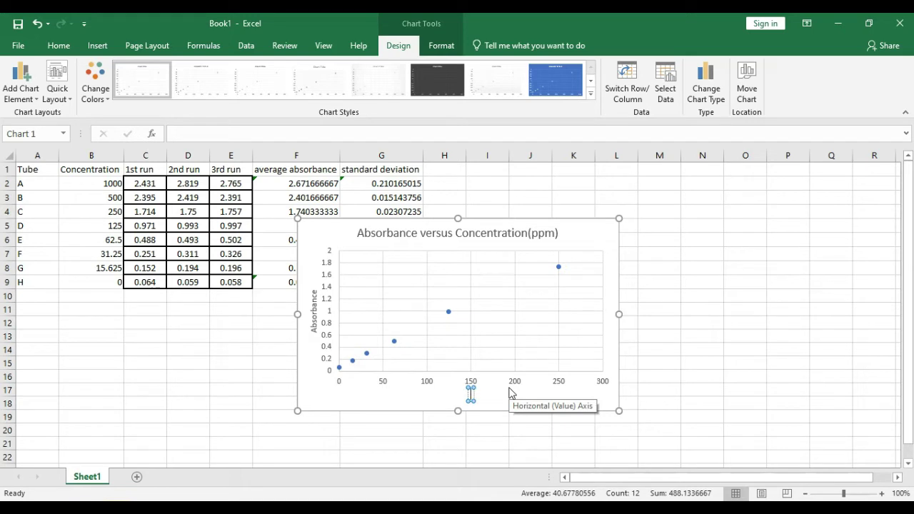
{"action": "type", "text": "Concentra"}
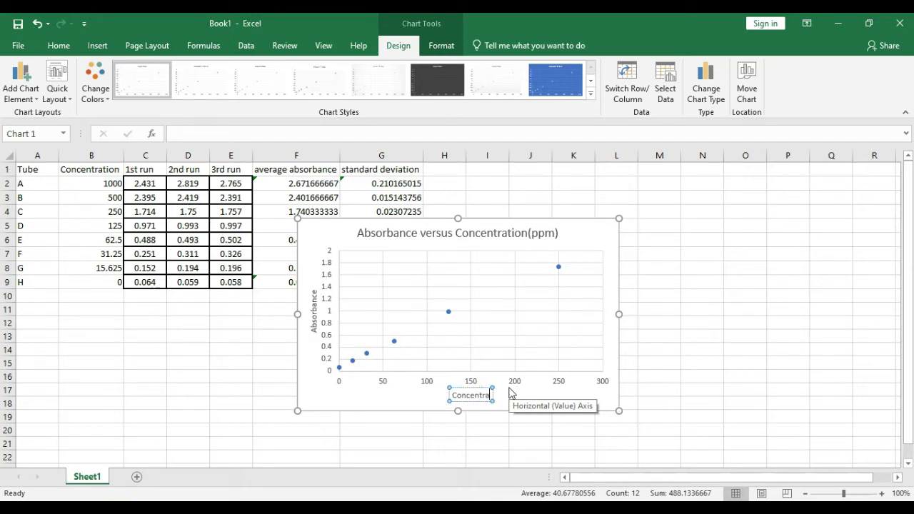
{"action": "type", "text": "tion(pp"}
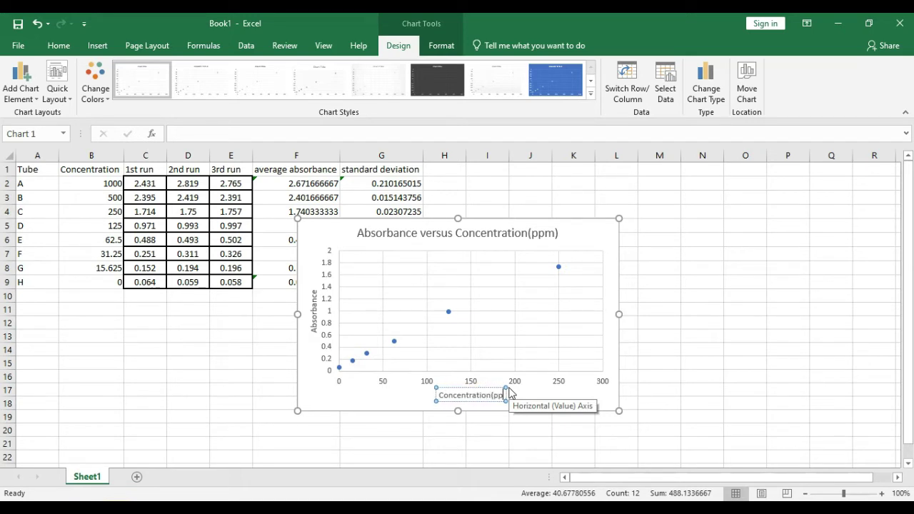
{"action": "type", "text": "m)"}
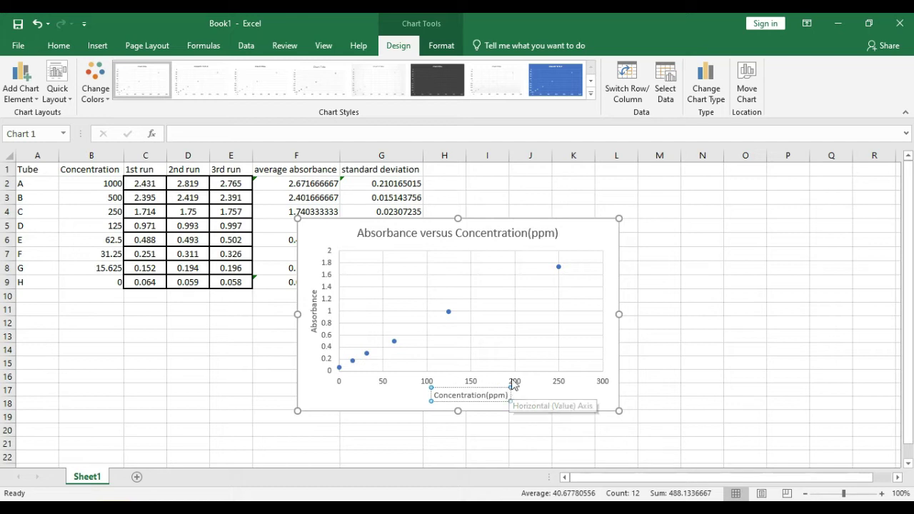
Add a linear trendline to the plotted data points and format it as a solid line with the solid dash type.
{"action": "left_click", "coordinate": [449, 312]}
{"action": "right_click", "coordinate": [448, 312]}
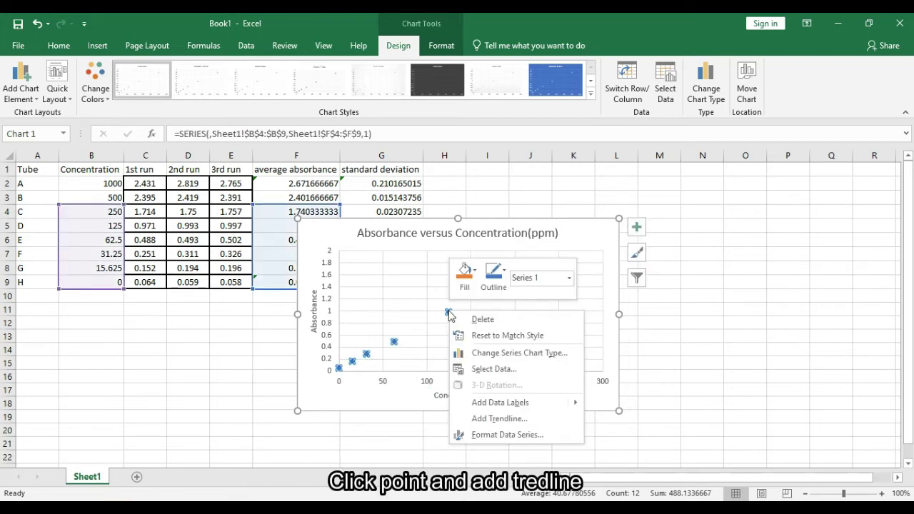
{"action": "left_click", "coordinate": [495, 420]}
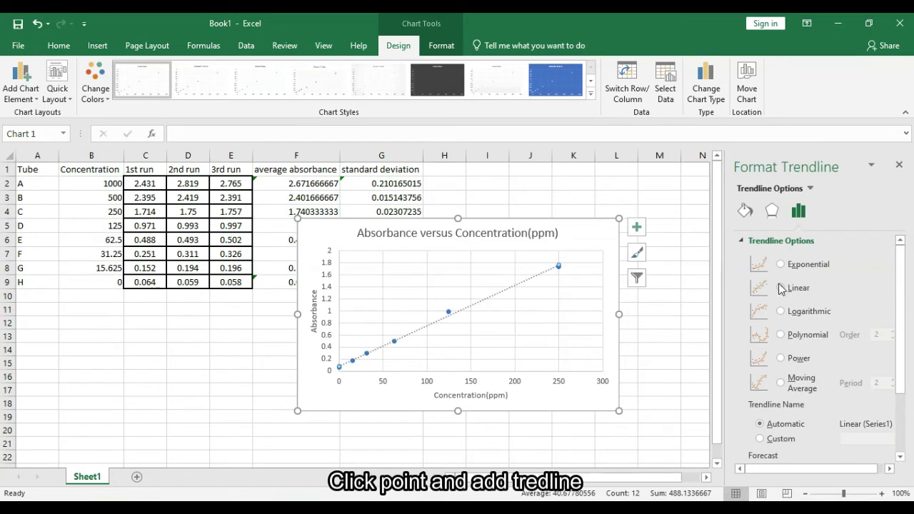
{"action": "left_click", "coordinate": [745, 211]}
{"action": "left_click", "coordinate": [783, 276]}
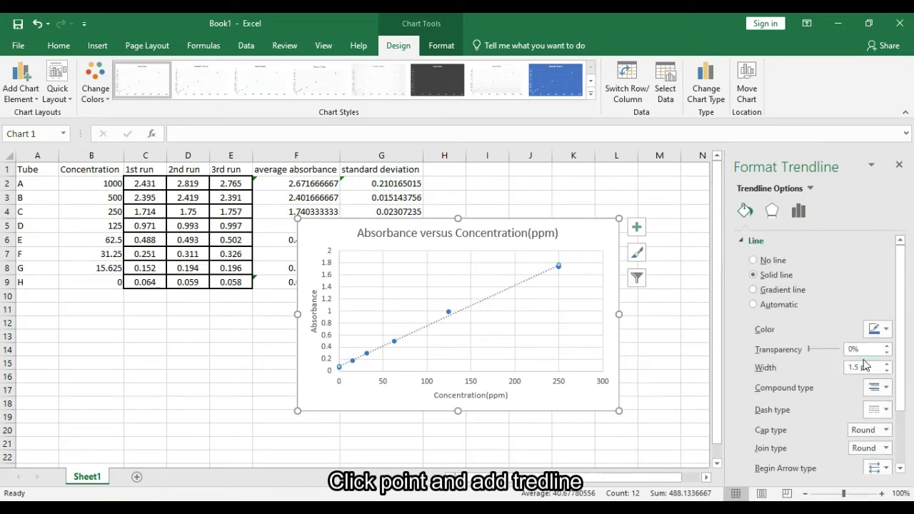
{"action": "left_click", "coordinate": [880, 410]}
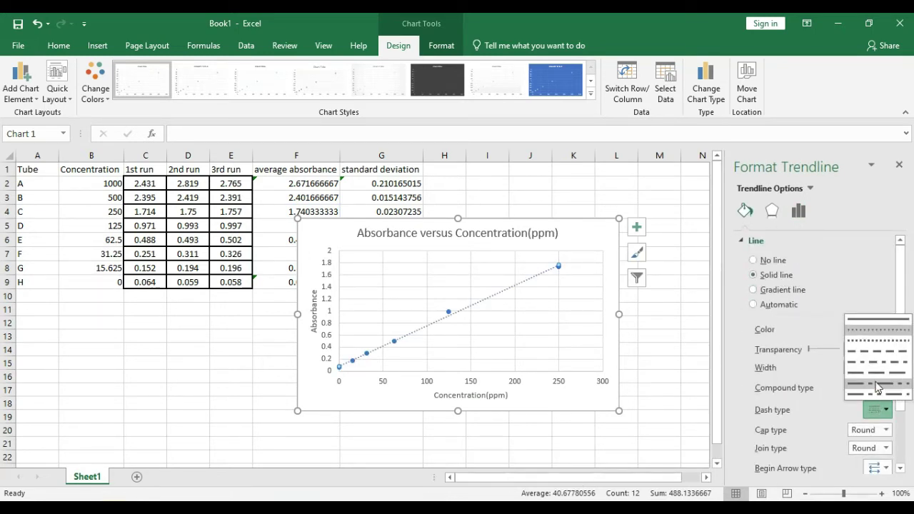
{"action": "left_click", "coordinate": [880, 320]}
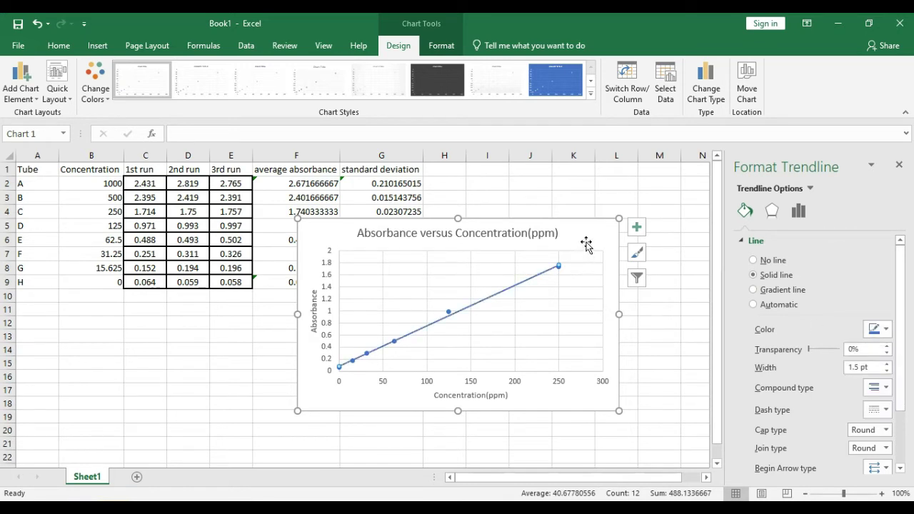
Display the trendline's equation and R-squared value on the chart, and close the trendline formatting options.
{"action": "left_click", "coordinate": [800, 215]}
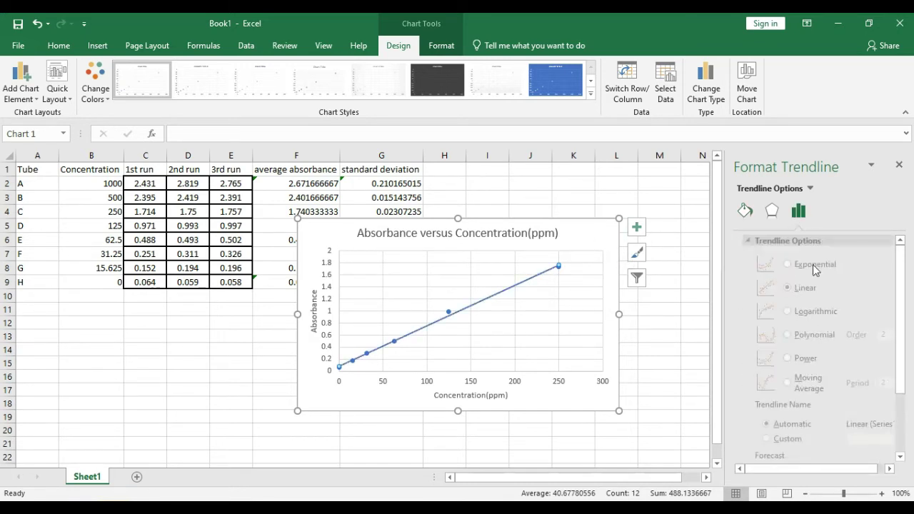
{"action": "scroll", "coordinate": [814, 307], "scroll_direction": "down", "scroll_amount": 3}
{"action": "left_click", "coordinate": [792, 440]}
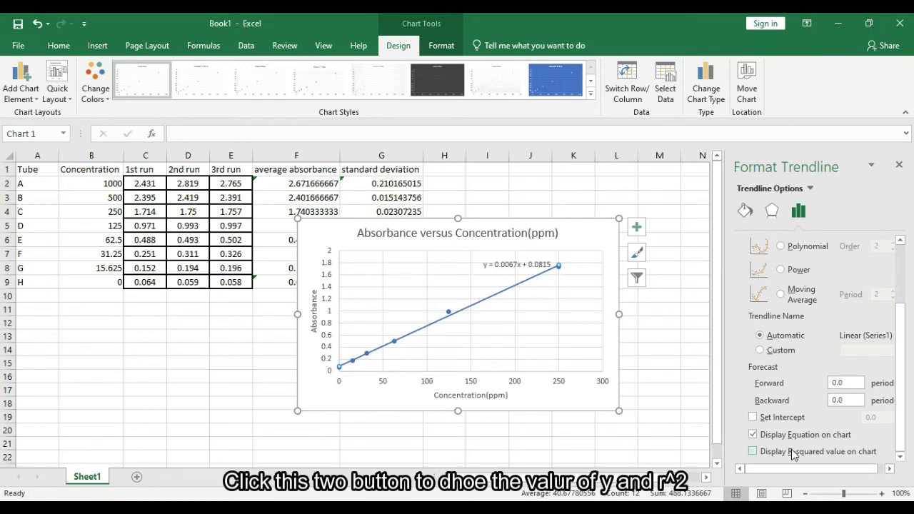
{"action": "left_click", "coordinate": [791, 450]}
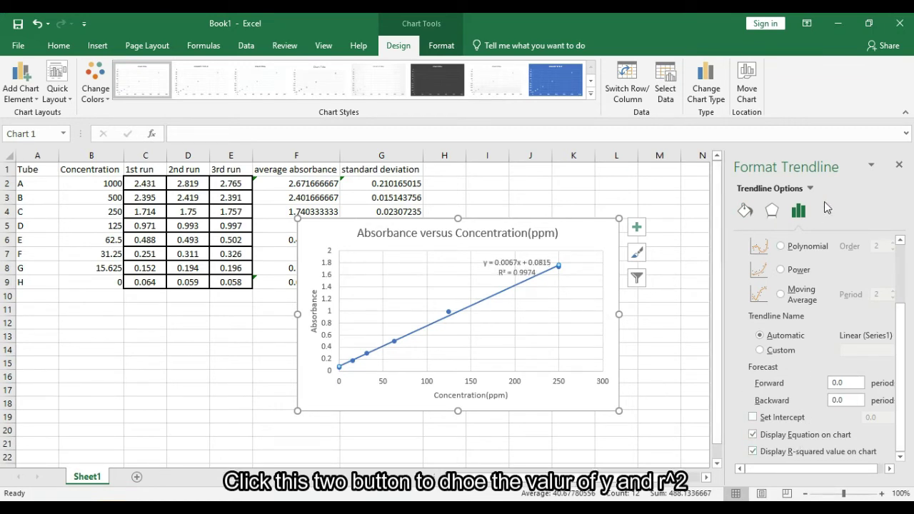
{"action": "left_click", "coordinate": [900, 165]}
Reposition the equation label clear of the trendline and move the chart beside the table, below row 5 and starting at column H.
{"action": "left_click", "coordinate": [530, 270]}
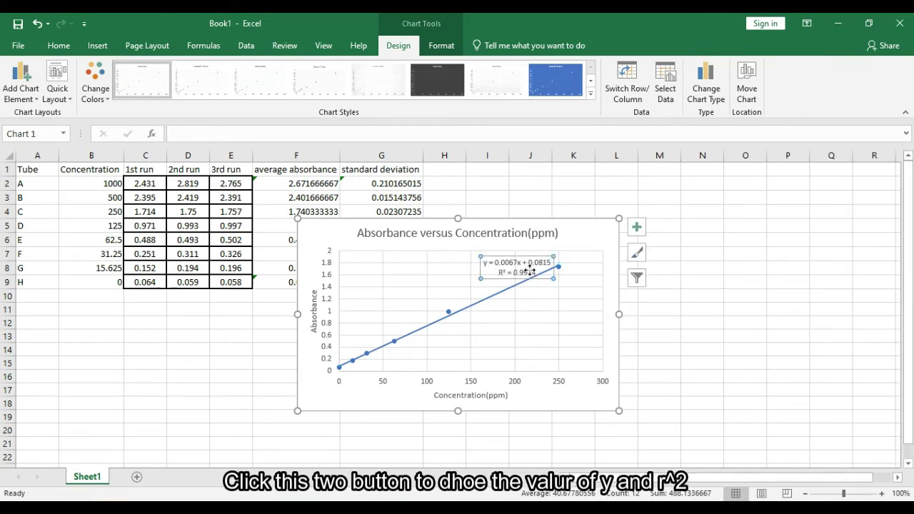
{"action": "left_click_drag", "start_coordinate": [530, 270], "coordinate": [469, 266]}
{"action": "left_click", "coordinate": [589, 235]}
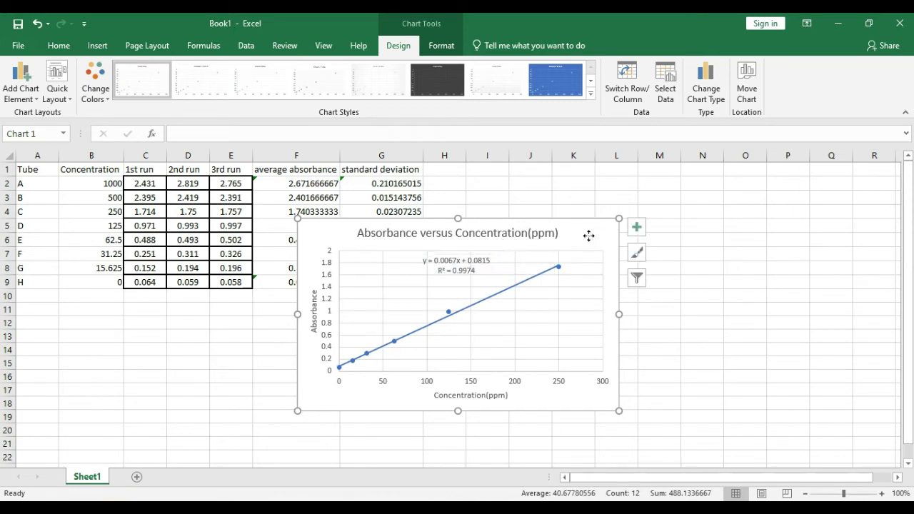
{"action": "left_click_drag", "start_coordinate": [588, 236], "coordinate": [733, 245]}
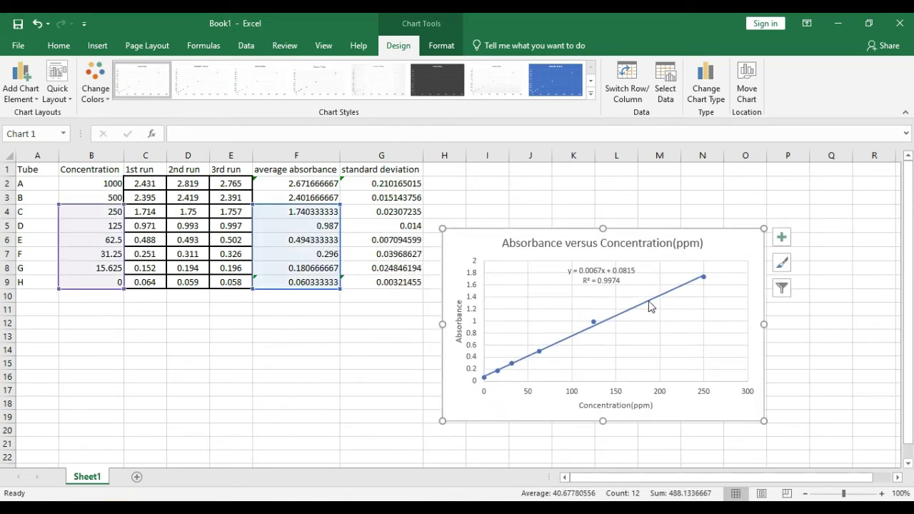
Add standard deviation error bars to the plotted data series.
{"action": "left_click", "coordinate": [593, 322]}
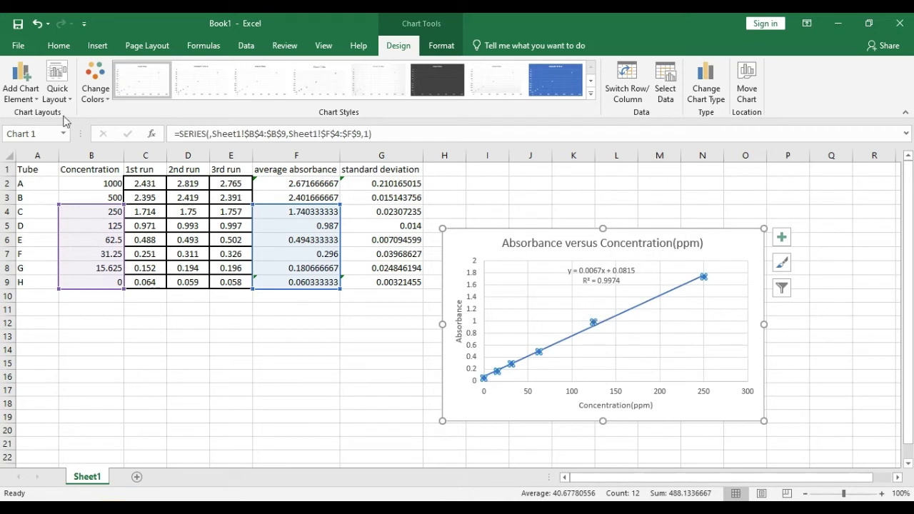
{"action": "left_click", "coordinate": [21, 84]}
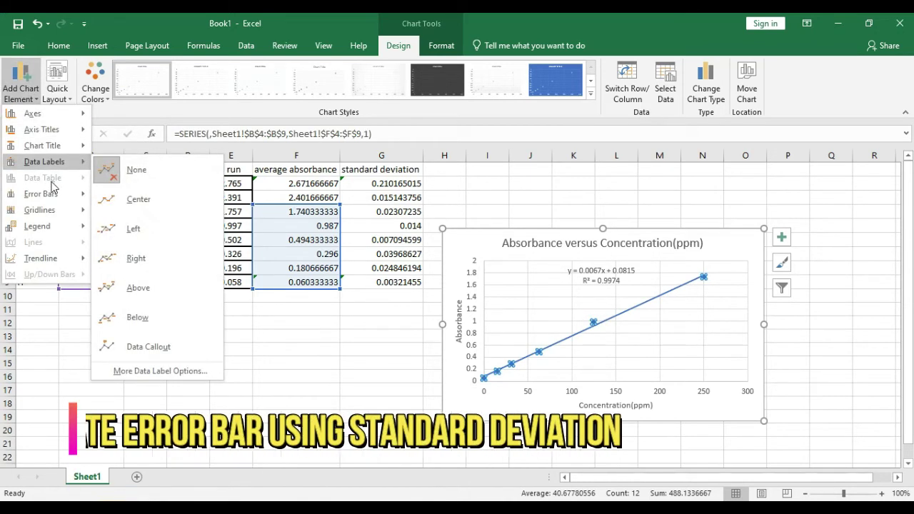
{"action": "mouse_move", "coordinate": [57, 198]}
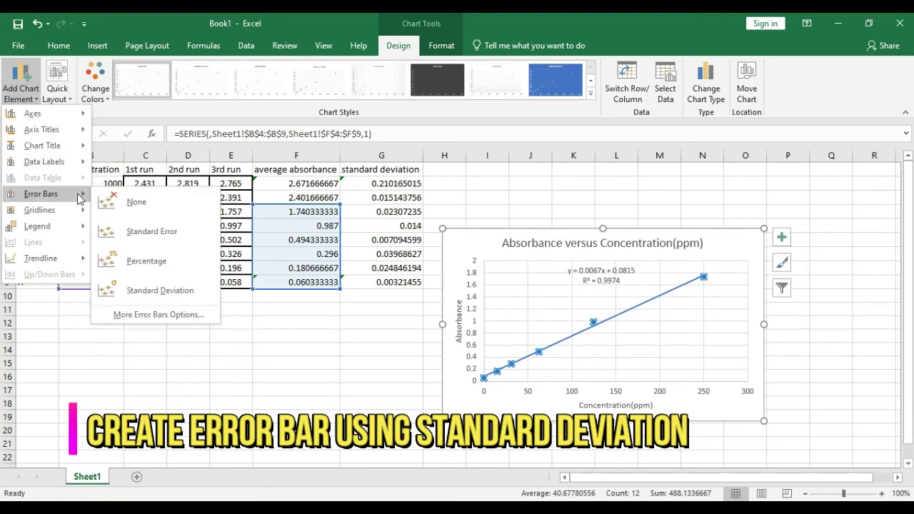
{"action": "left_click", "coordinate": [132, 291]}
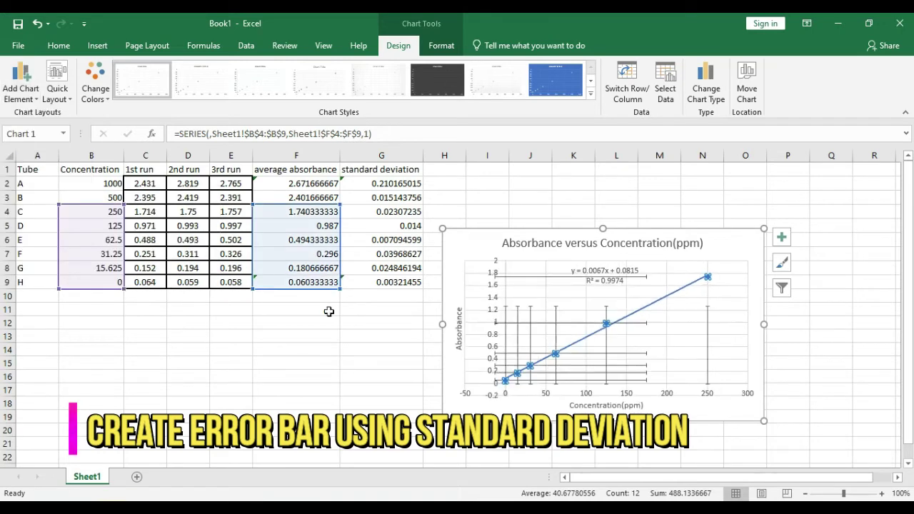
Set the vertical error bars to custom amounts, using G4:G9 for both the positive and negative error values.
{"action": "double_click", "coordinate": [509, 328]}
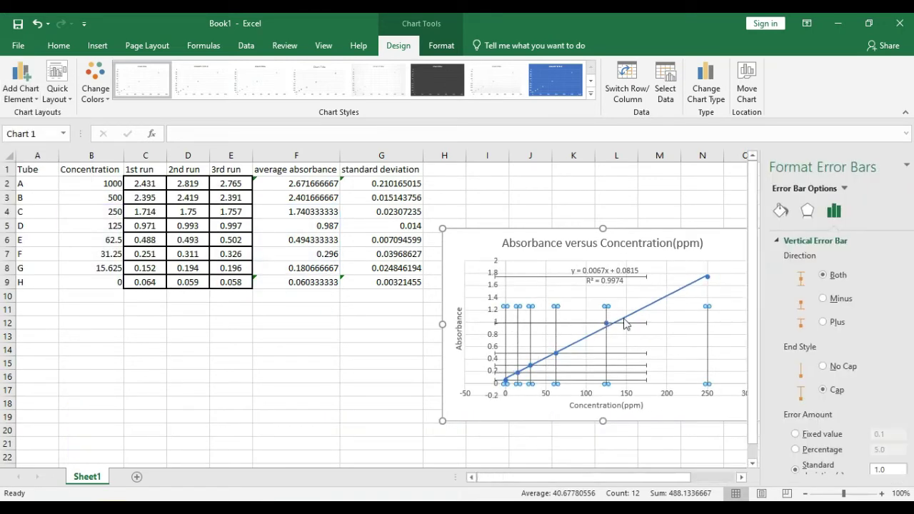
{"action": "scroll", "coordinate": [786, 400], "scroll_direction": "down", "scroll_amount": 2}
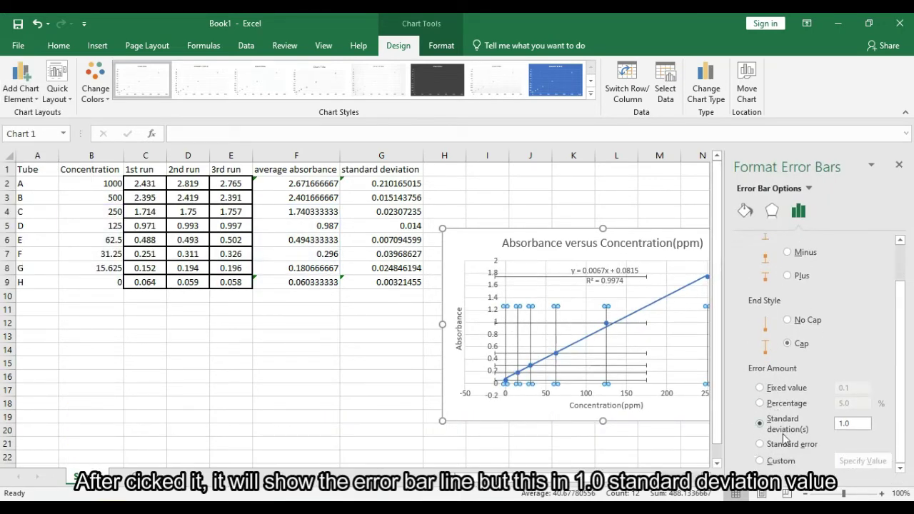
{"action": "left_click", "coordinate": [784, 462]}
{"action": "left_click", "coordinate": [844, 463]}
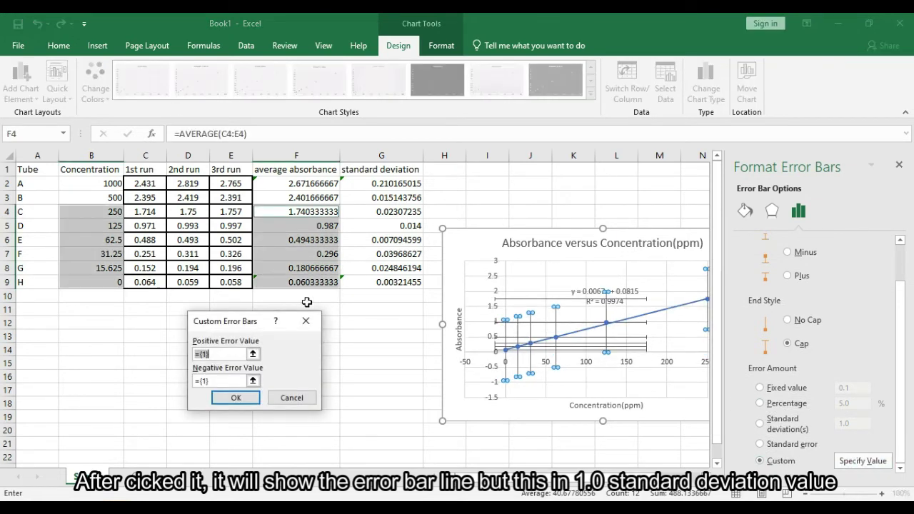
{"action": "left_click", "coordinate": [254, 354]}
{"action": "left_click_drag", "start_coordinate": [410, 211], "coordinate": [398, 283]}
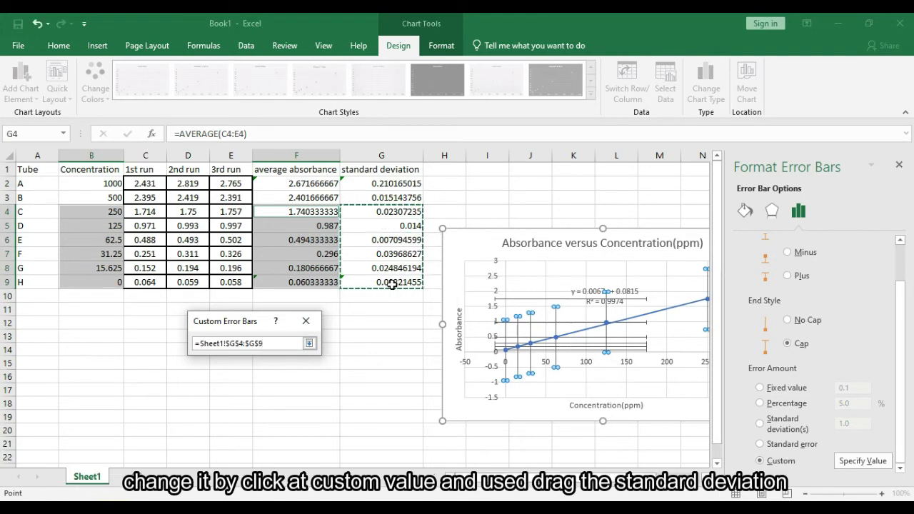
{"action": "left_click", "coordinate": [312, 343]}
{"action": "left_click", "coordinate": [253, 381]}
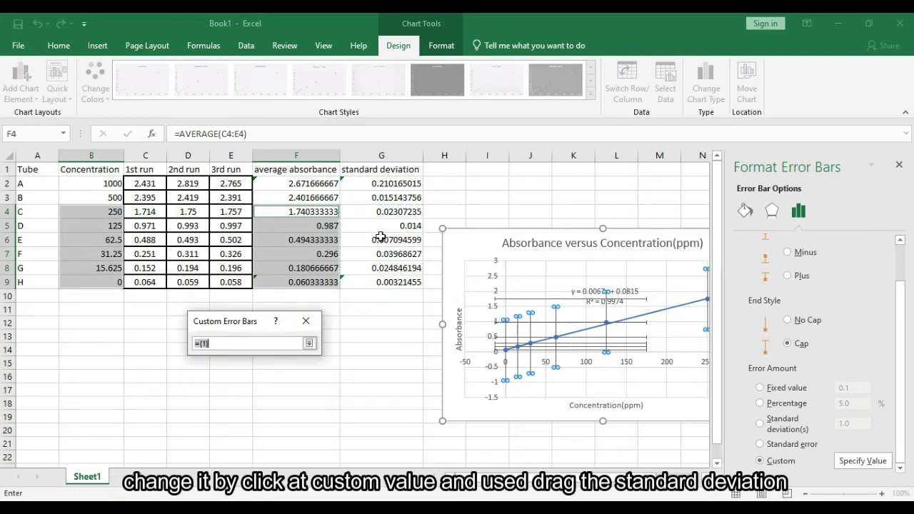
{"action": "left_click_drag", "start_coordinate": [383, 214], "coordinate": [374, 280]}
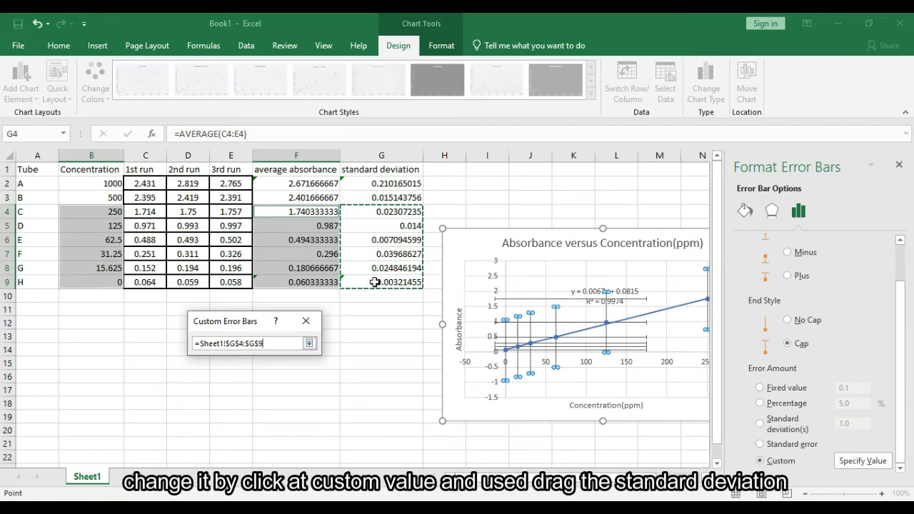
{"action": "left_click", "coordinate": [311, 343]}
{"action": "left_click", "coordinate": [241, 395]}
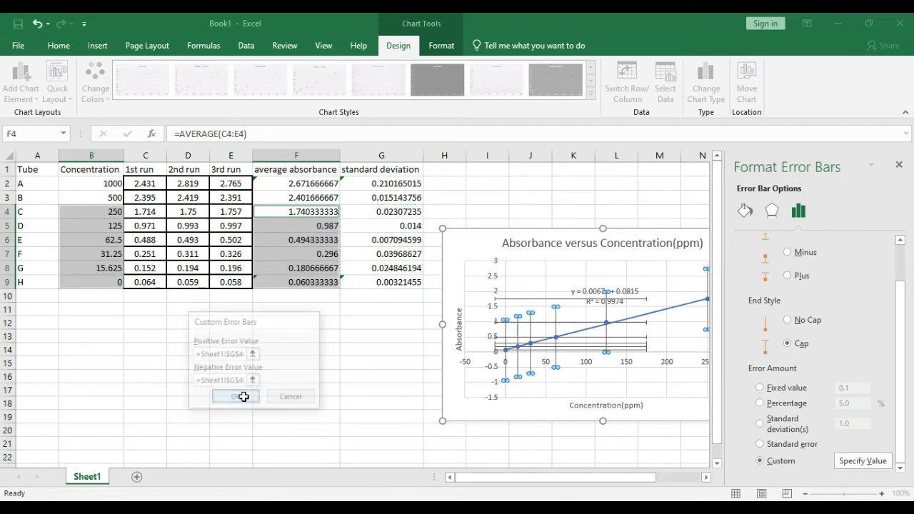
Set the horizontal error bars to custom positive and negative values from G4:G9, and close the formatting options.
{"action": "left_click", "coordinate": [520, 352]}
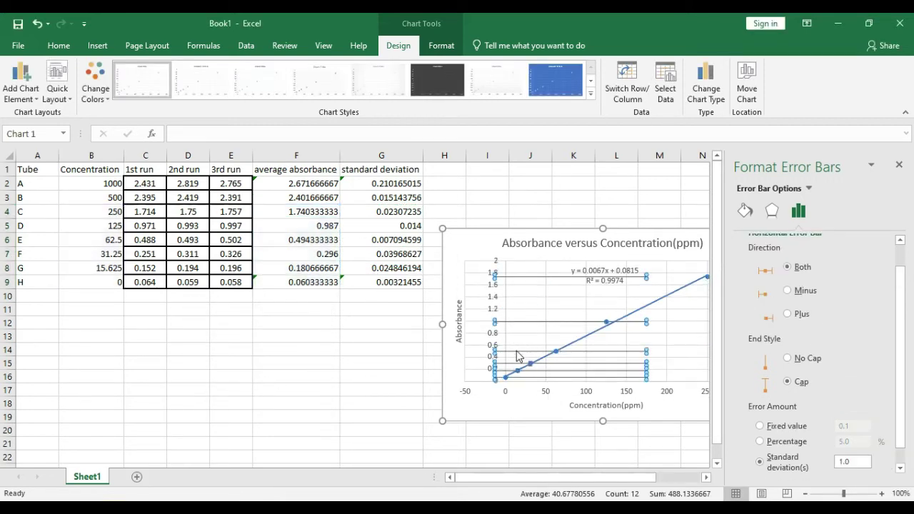
{"action": "scroll", "coordinate": [810, 236], "scroll_direction": "down", "scroll_amount": 2}
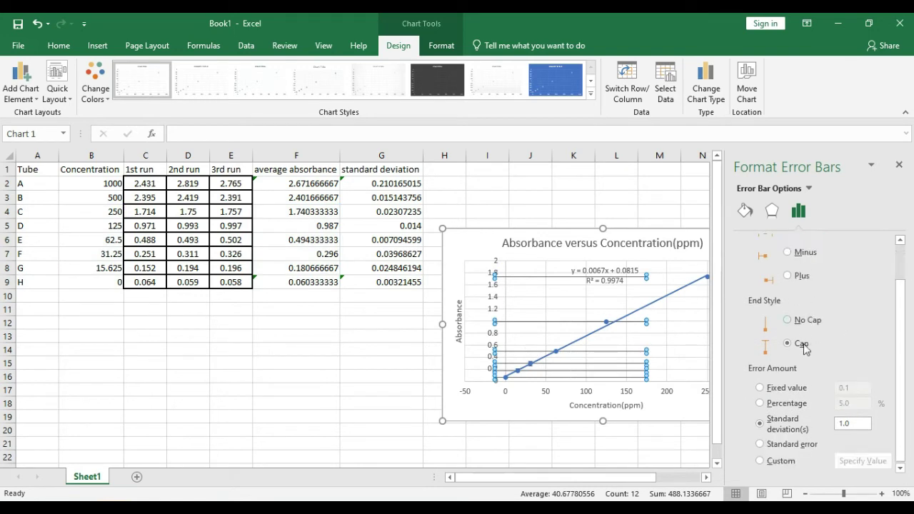
{"action": "left_click", "coordinate": [800, 463]}
{"action": "left_click", "coordinate": [858, 463]}
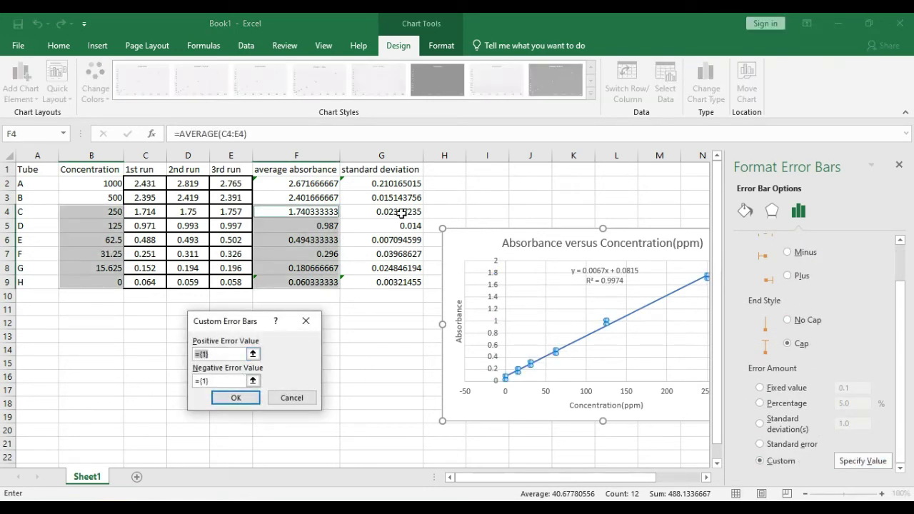
{"action": "left_click", "coordinate": [253, 354]}
{"action": "left_click_drag", "start_coordinate": [397, 210], "coordinate": [418, 285]}
{"action": "left_click", "coordinate": [309, 344]}
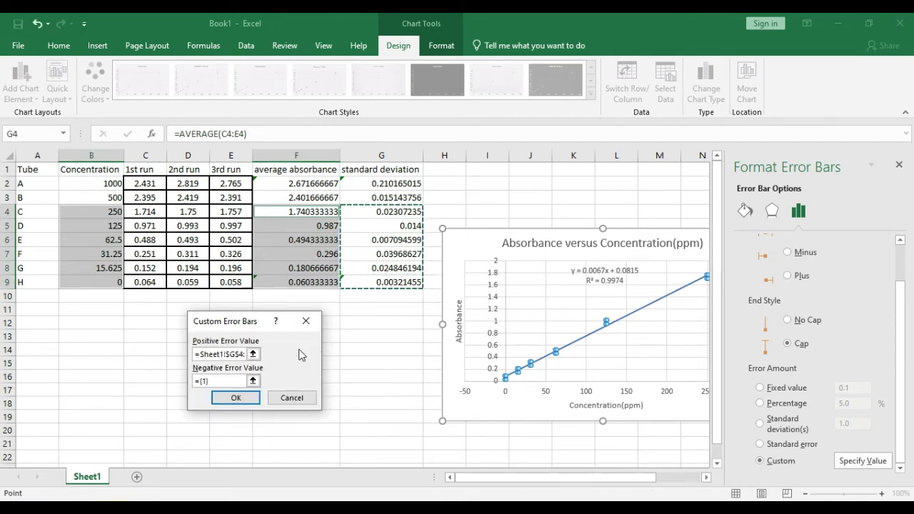
{"action": "left_click", "coordinate": [252, 381]}
{"action": "left_click_drag", "start_coordinate": [413, 218], "coordinate": [391, 286]}
{"action": "left_click", "coordinate": [309, 343]}
{"action": "left_click", "coordinate": [252, 397]}
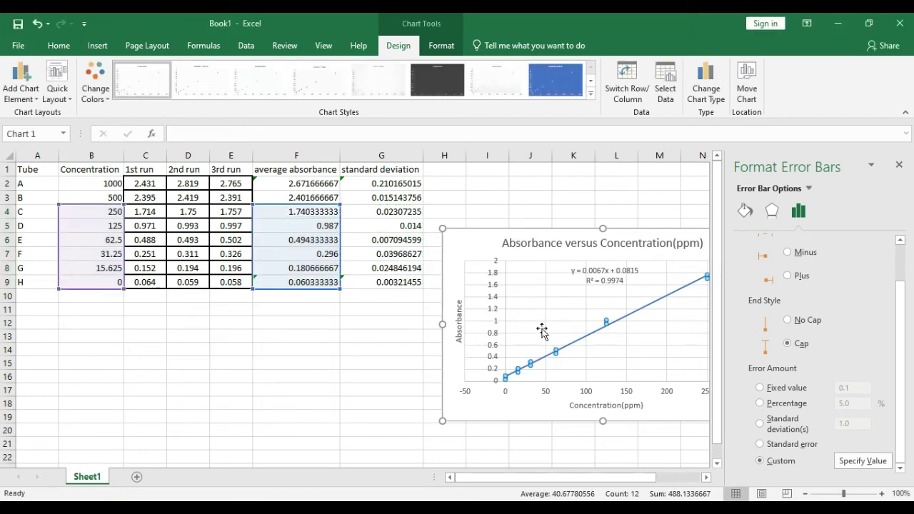
{"action": "left_click", "coordinate": [482, 250]}
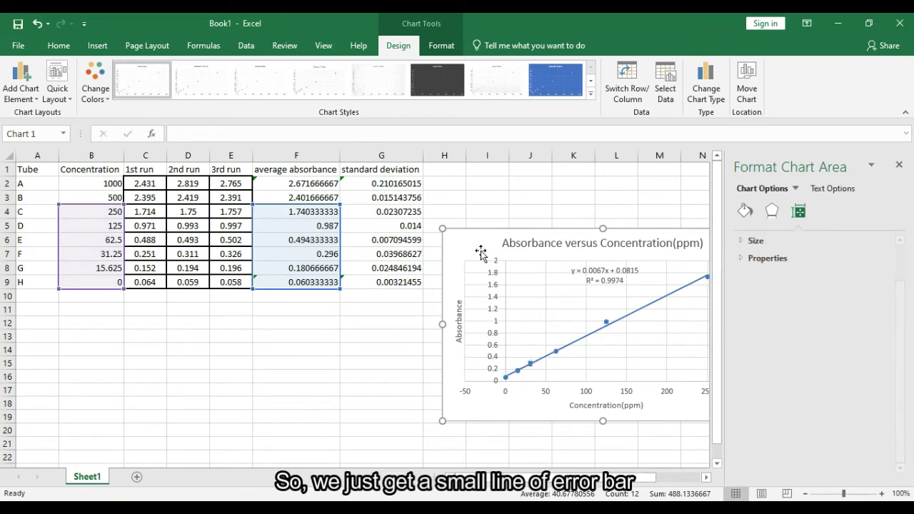
{"action": "left_click", "coordinate": [900, 168]}
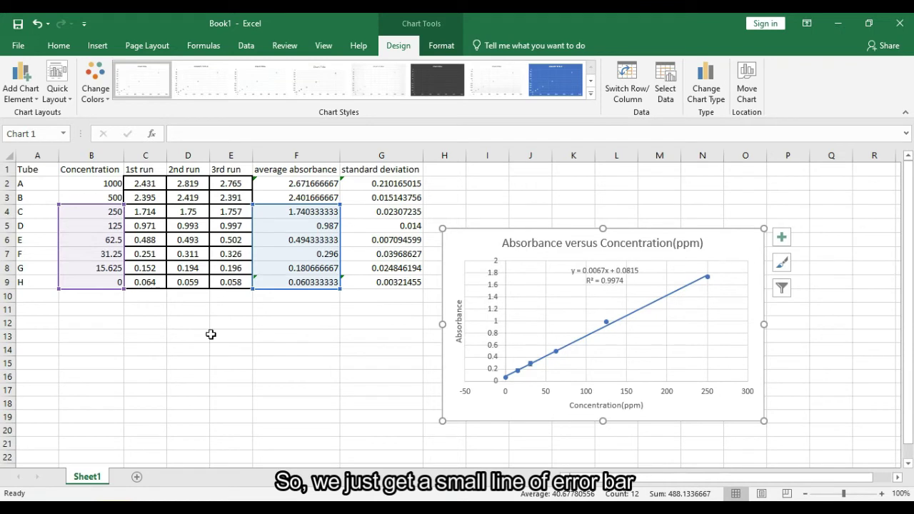
Start a sample table with the header "Sample" in A12 and "carrot juice" in A13.
{"action": "left_click", "coordinate": [62, 326]}
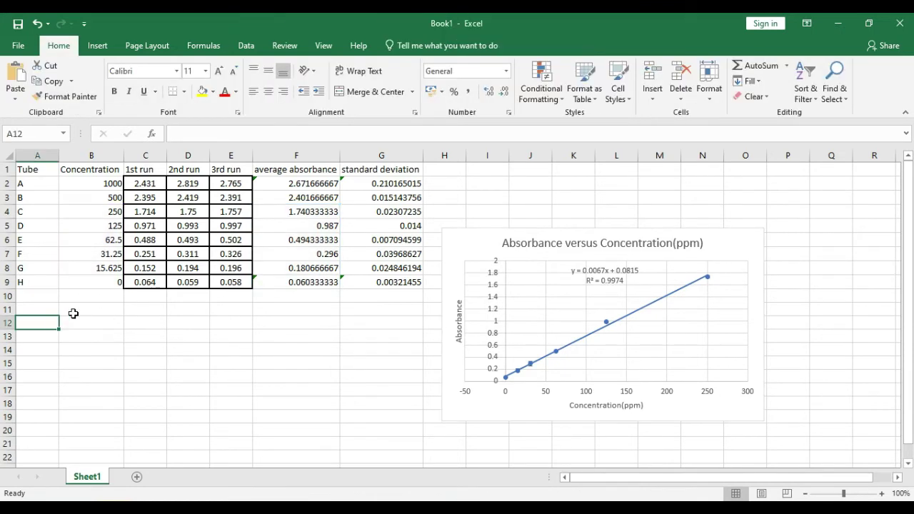
{"action": "type", "text": "Sample"}
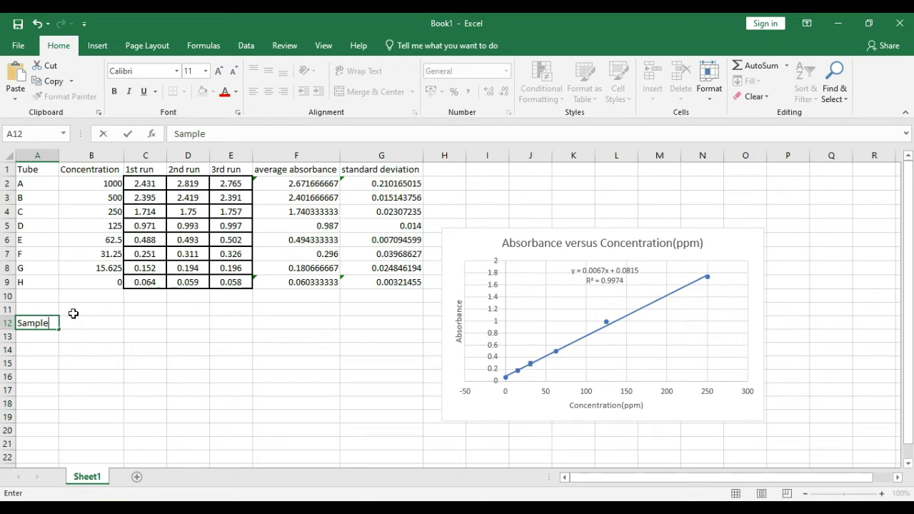
{"action": "key", "text": "Return"}
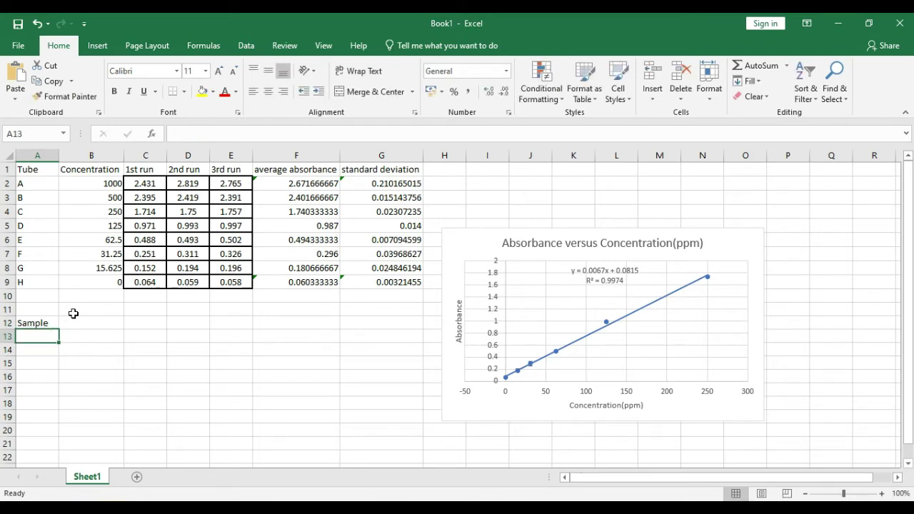
{"action": "type", "text": "carr"}
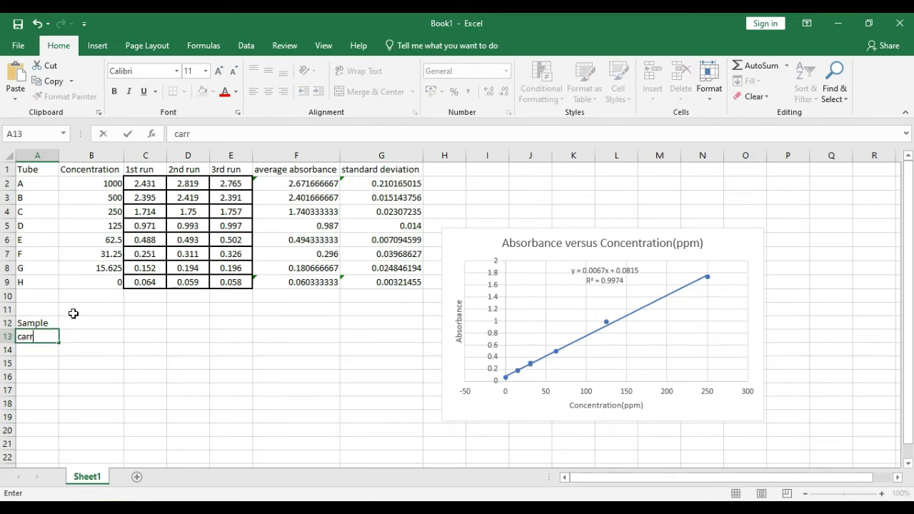
{"action": "type", "text": "ot"}
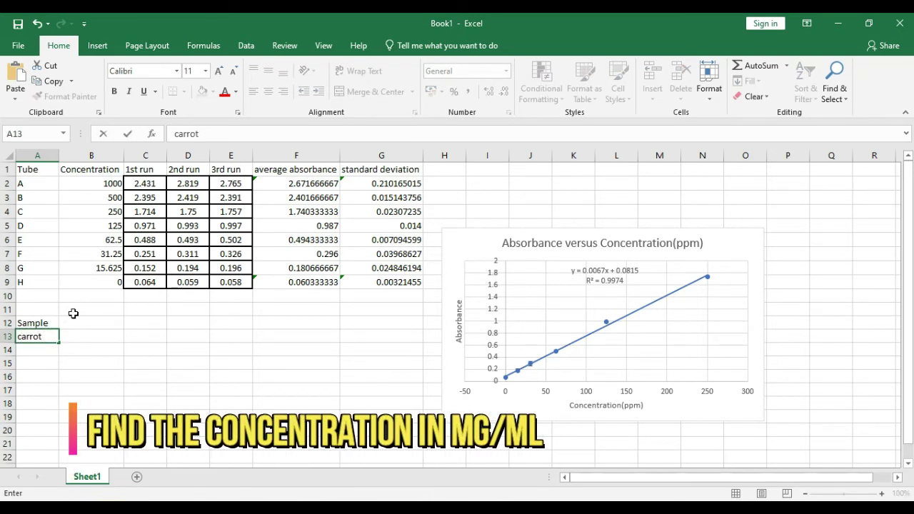
{"action": "type", "text": " juice"}
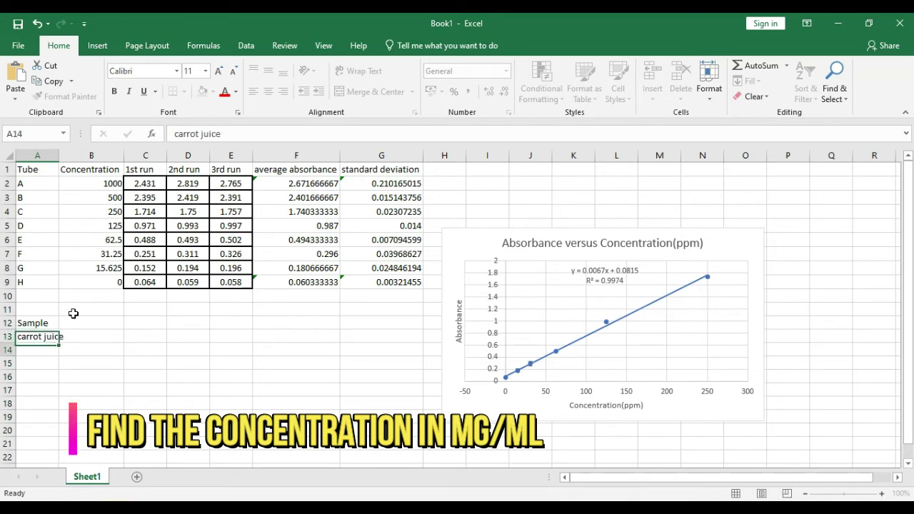
{"action": "key", "text": "Return"}
{"action": "type", "text": "orange "}
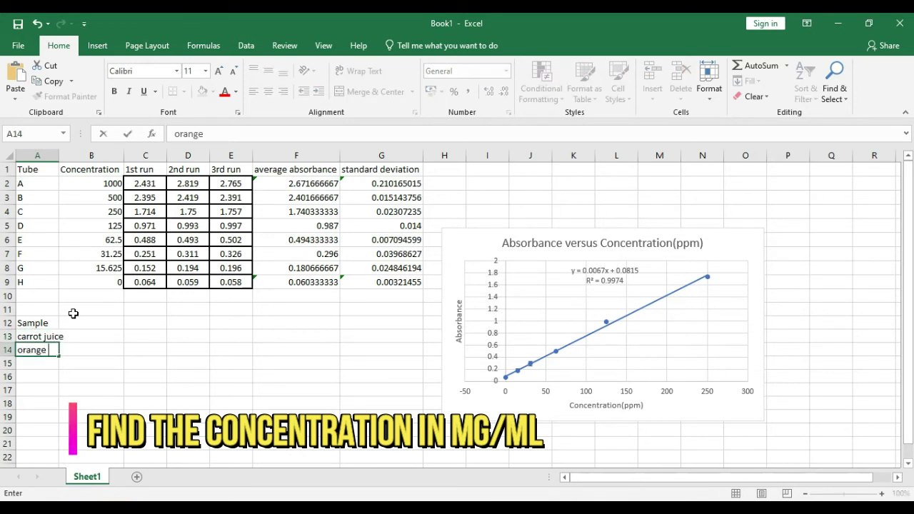
{"action": "type", "text": "juice"}
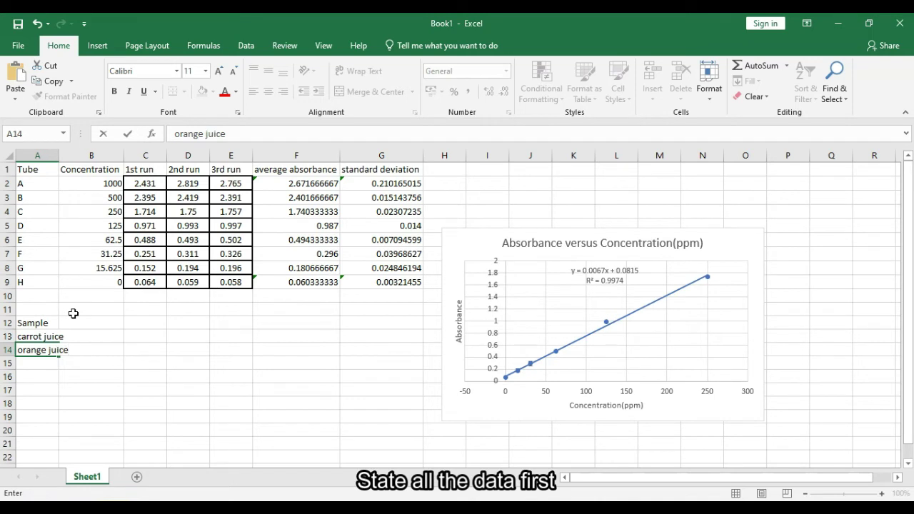
{"action": "key", "text": "ctrl+Return"}
Enter "lemon juice" as the sample in A14 and widen column A to fit the sample names.
{"action": "type", "text": "lemon"}
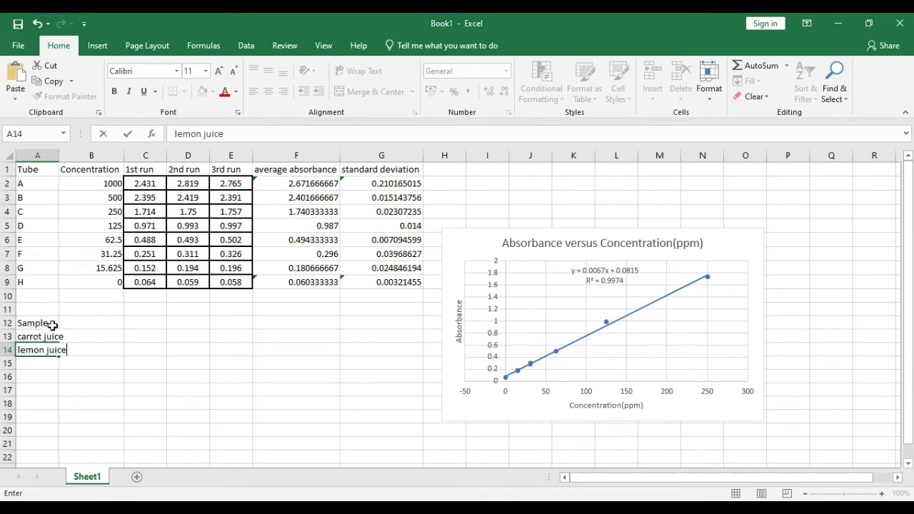
{"action": "left_click", "coordinate": [53, 326]}
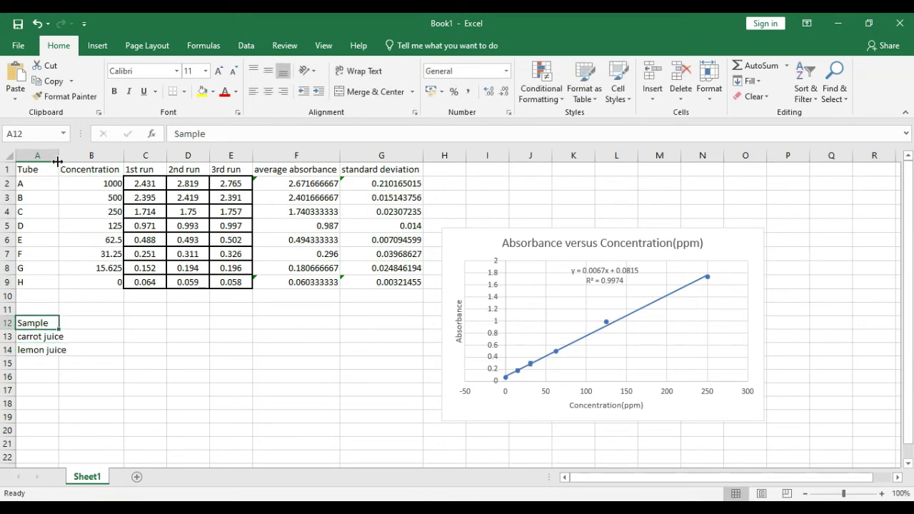
{"action": "left_click_drag", "start_coordinate": [58, 161], "coordinate": [70, 162]}
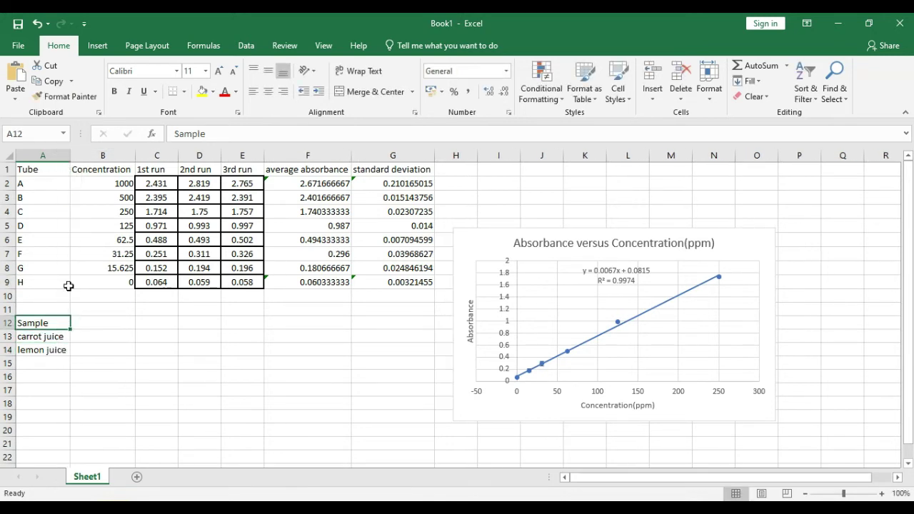
Add the header "absorbance" in B12 with 0.37 for carrot juice, 3.61 for lemon juice and 2.75 in B15.
{"action": "left_click", "coordinate": [85, 327]}
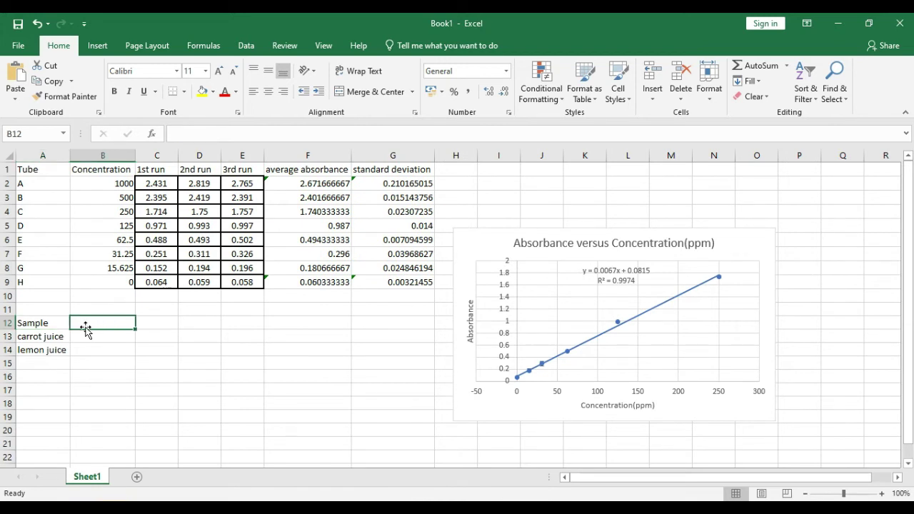
{"action": "type", "text": "absorbance"}
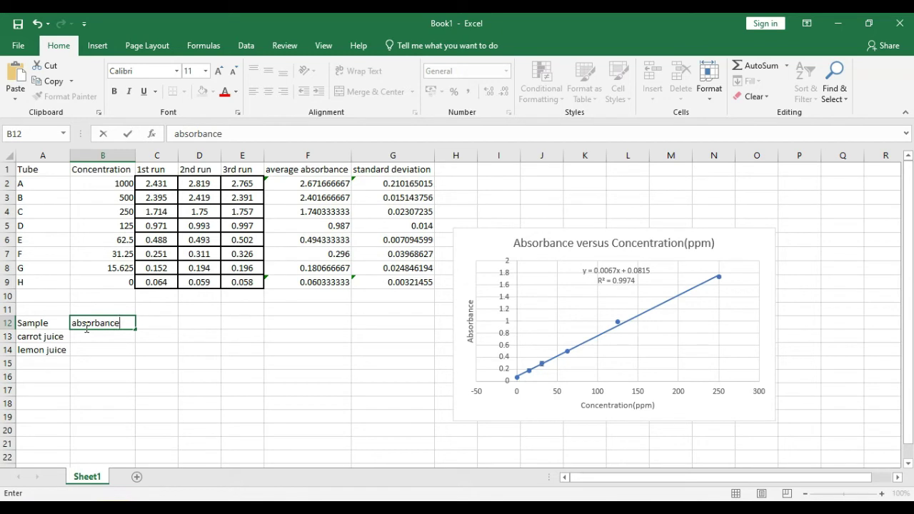
{"action": "key", "text": "Return"}
{"action": "type", "text": "0.37"}
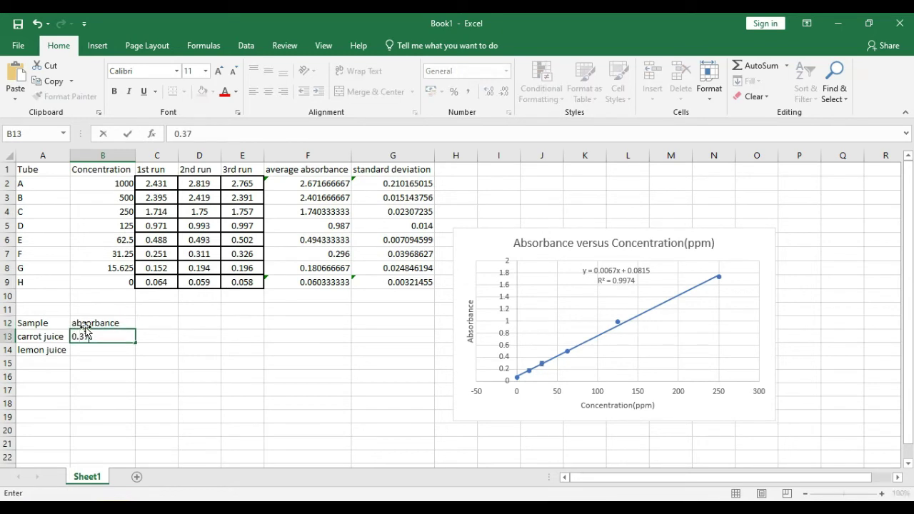
{"action": "key", "text": "Return"}
{"action": "type", "text": "3"}
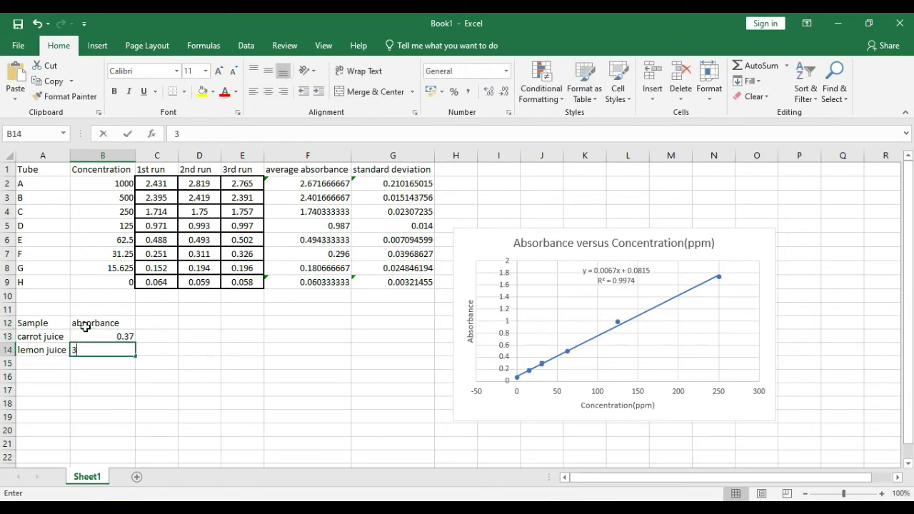
{"action": "type", "text": ".61"}
{"action": "key", "text": "Return"}
{"action": "type", "text": "2.75"}
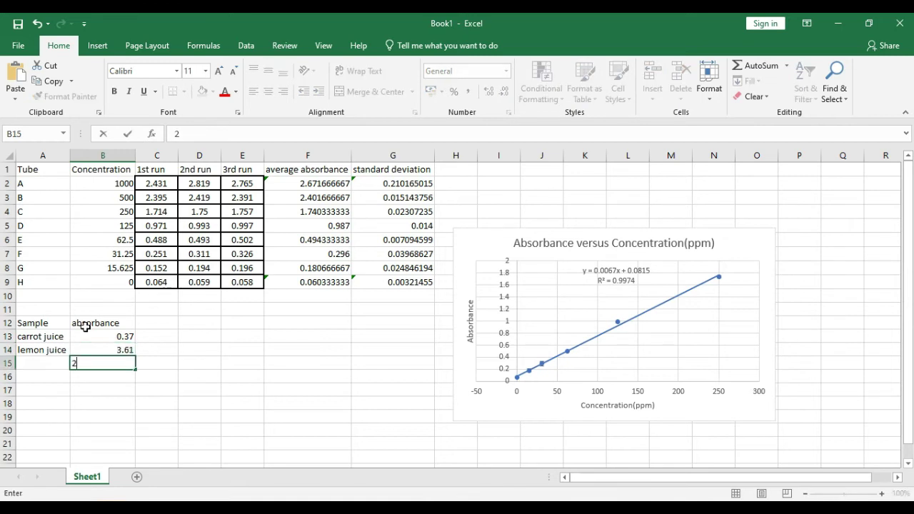
{"action": "left_click", "coordinate": [157, 325]}
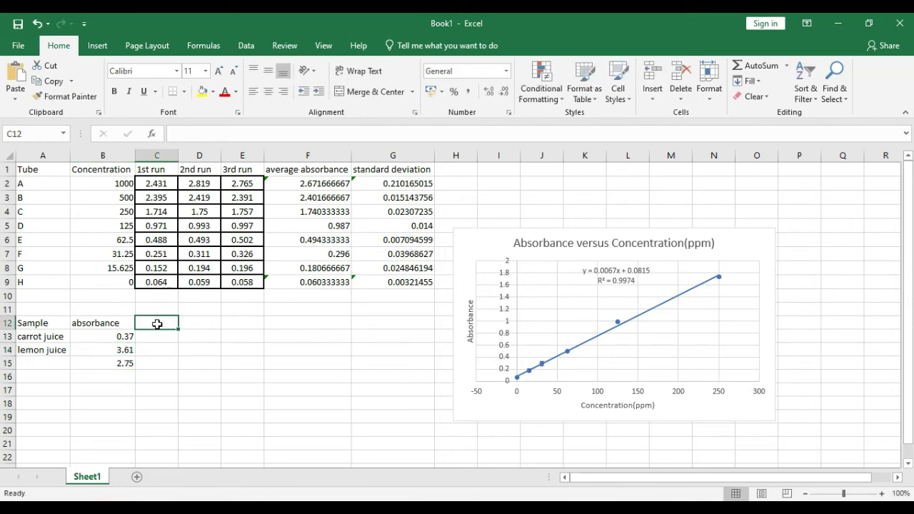
Add the header "concentration(ppm)" in C12 and widen column C to fit it.
{"action": "type", "text": "concentration(ppm"}
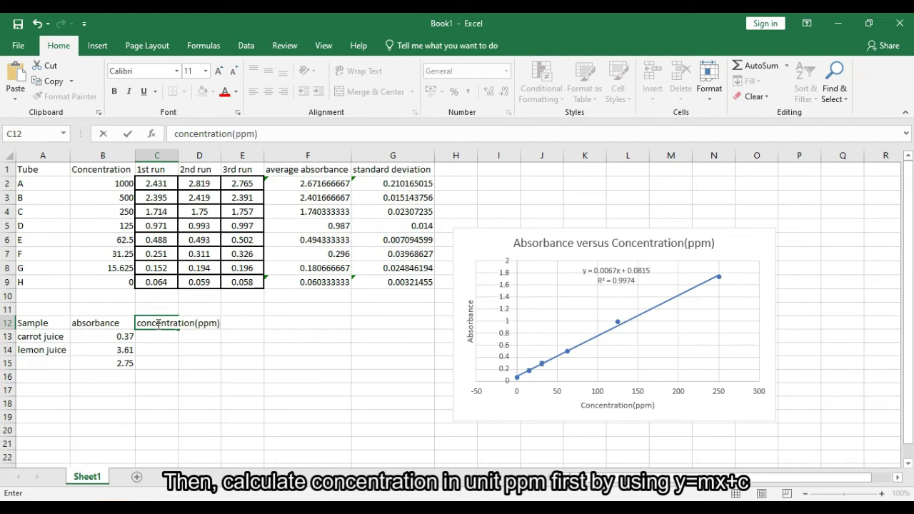
{"action": "left_click", "coordinate": [157, 338]}
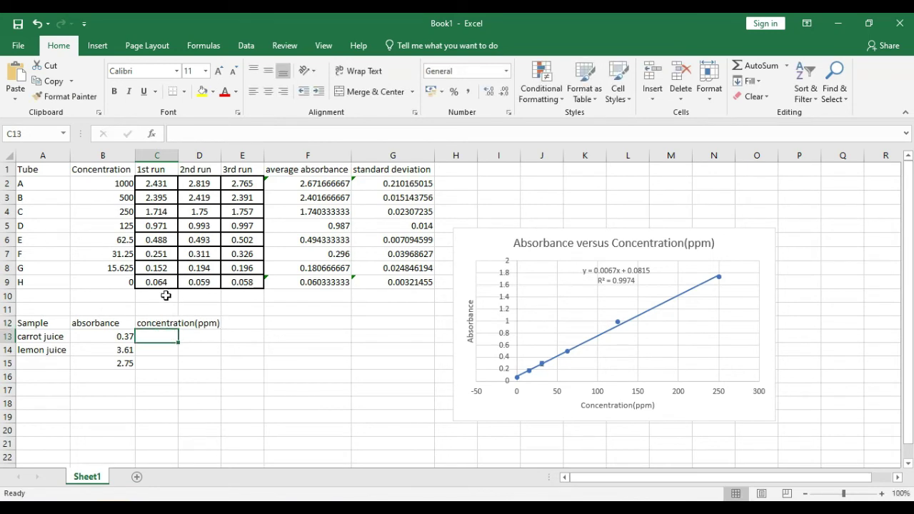
{"action": "left_click_drag", "start_coordinate": [179, 155], "coordinate": [220, 156]}
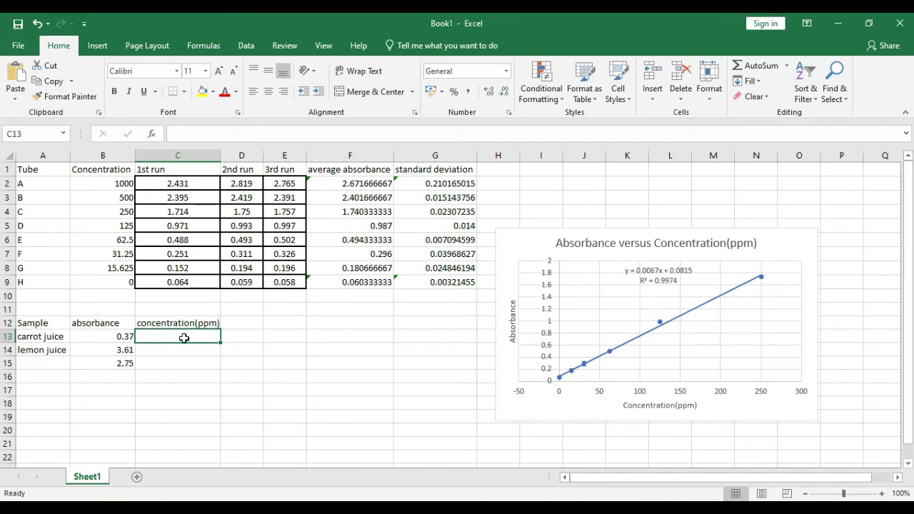
Calculate the carrot juice concentration in C13 with =(B13-0.0815)/0.0067 and fill the formula down to C15.
{"action": "type", "text": "=("}
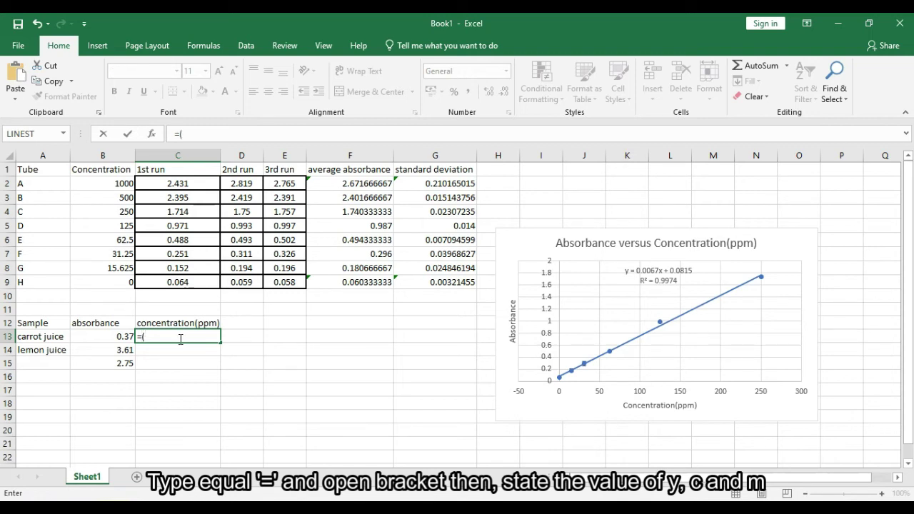
{"action": "left_click", "coordinate": [122, 338]}
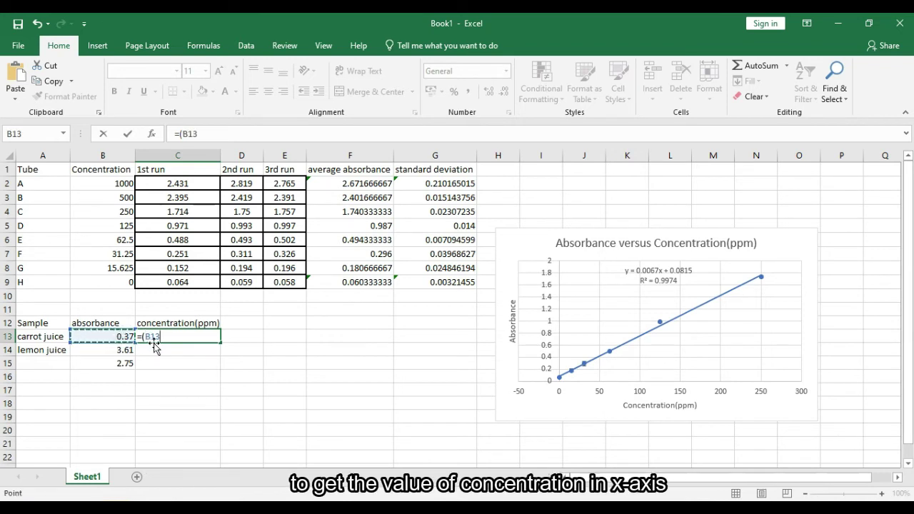
{"action": "type", "text": "-0.0815)/0."}
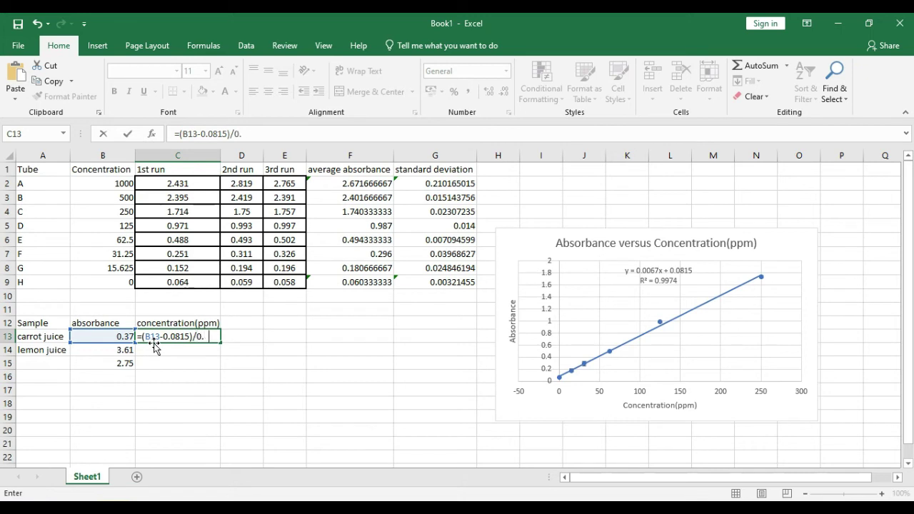
{"action": "type", "text": "67"}
{"action": "key", "text": "Return"}
{"action": "left_click", "coordinate": [179, 336]}
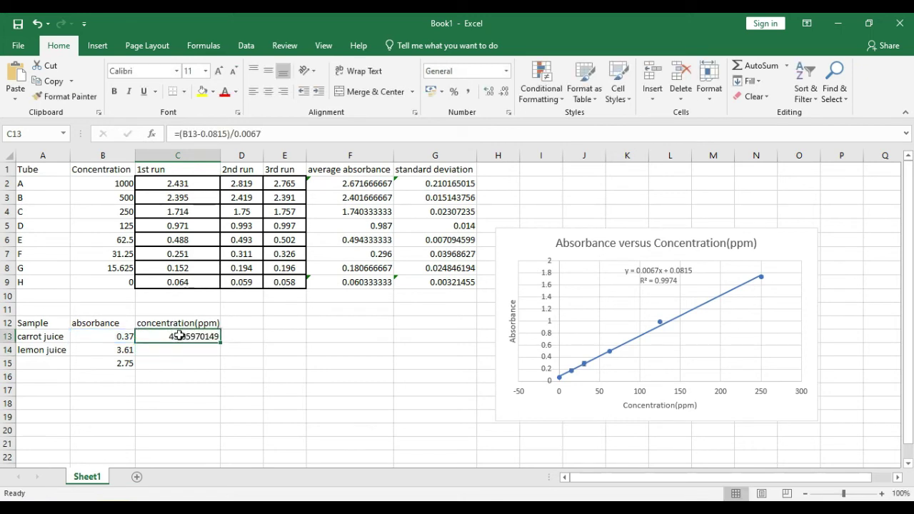
{"action": "left_click_drag", "start_coordinate": [222, 343], "coordinate": [222, 368]}
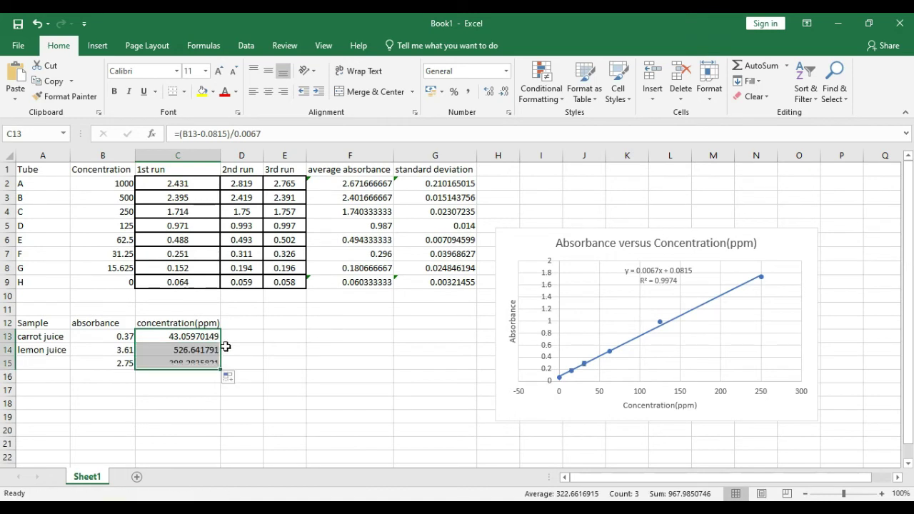
Add the header "concentration(mg/mL)" in D12, spelled correctly, and widen column D to fit it.
{"action": "left_click", "coordinate": [234, 322]}
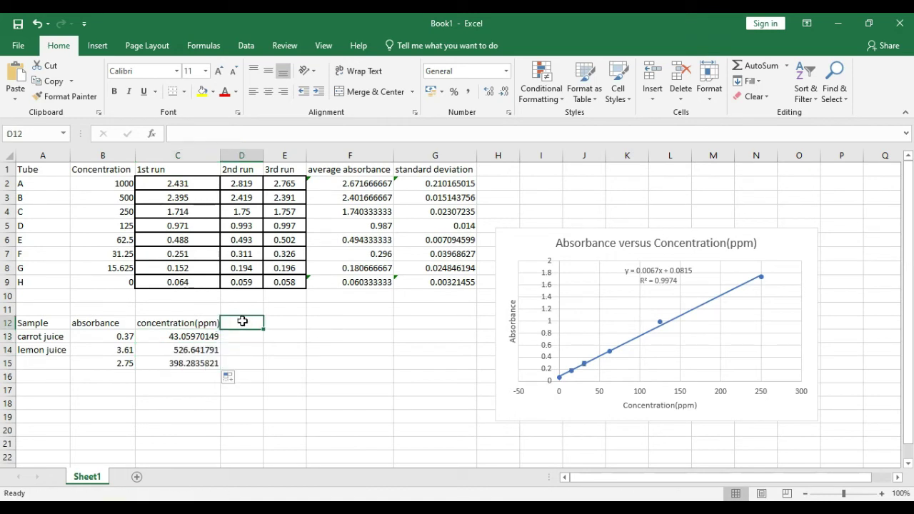
{"action": "type", "text": "comcentr"}
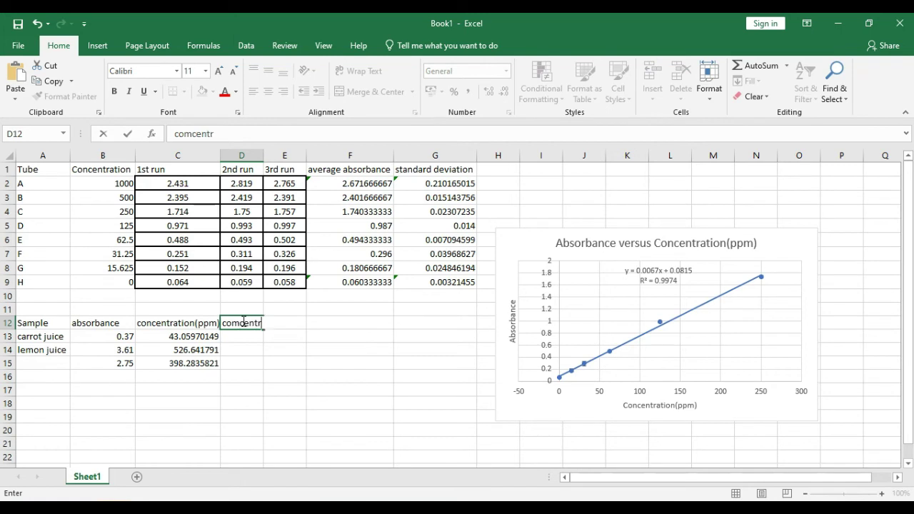
{"action": "type", "text": "ation"}
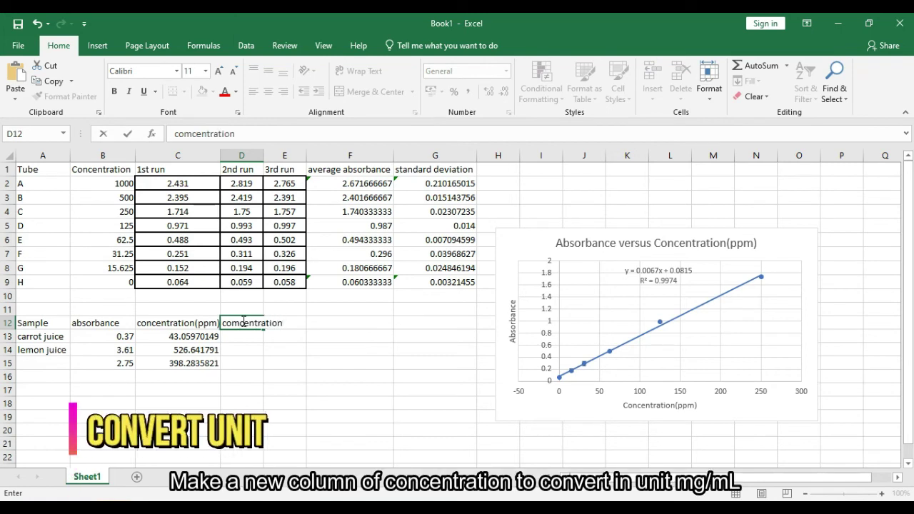
{"action": "type", "text": "(mg"}
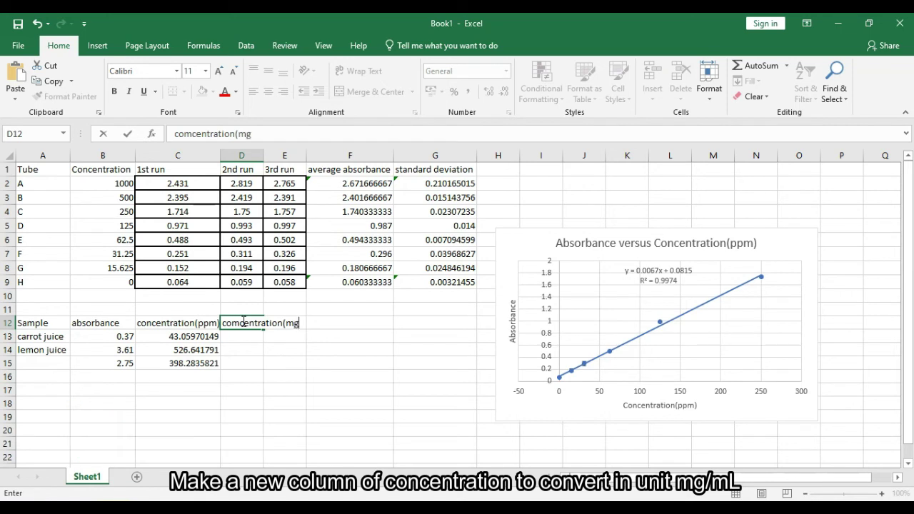
{"action": "type", "text": "/mL"}
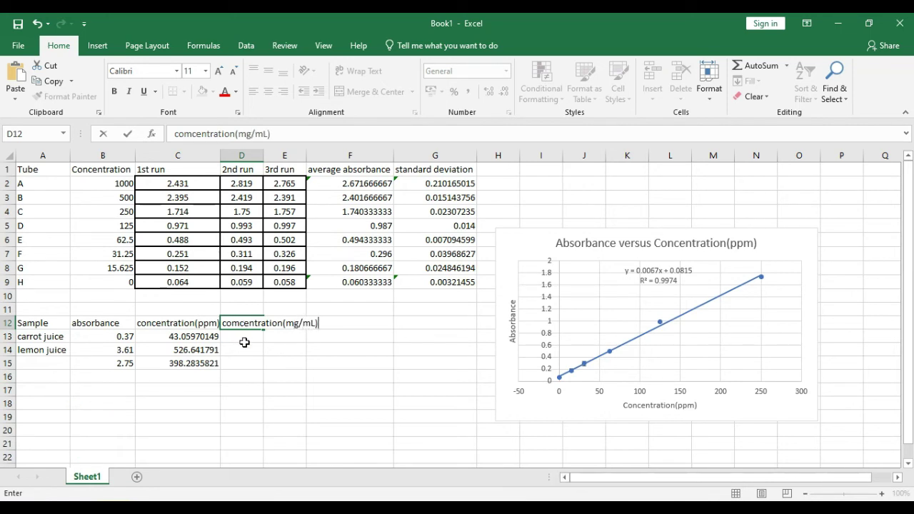
{"action": "left_click", "coordinate": [245, 339]}
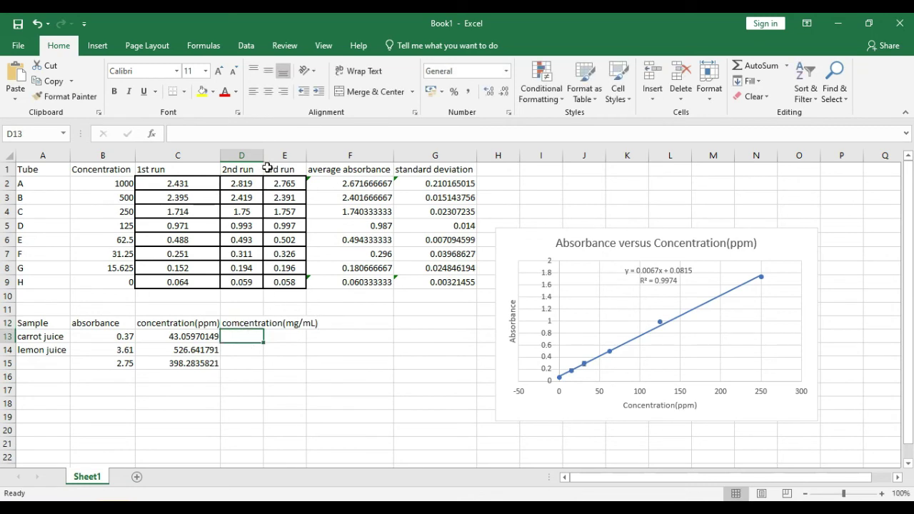
{"action": "left_click_drag", "start_coordinate": [263, 156], "coordinate": [319, 171]}
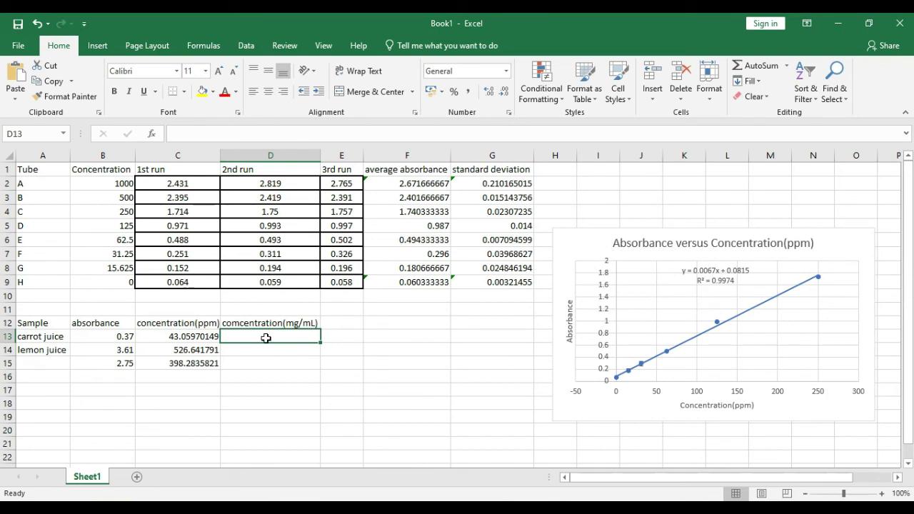
{"action": "left_click", "coordinate": [243, 323]}
{"action": "double_click", "coordinate": [242, 323]}
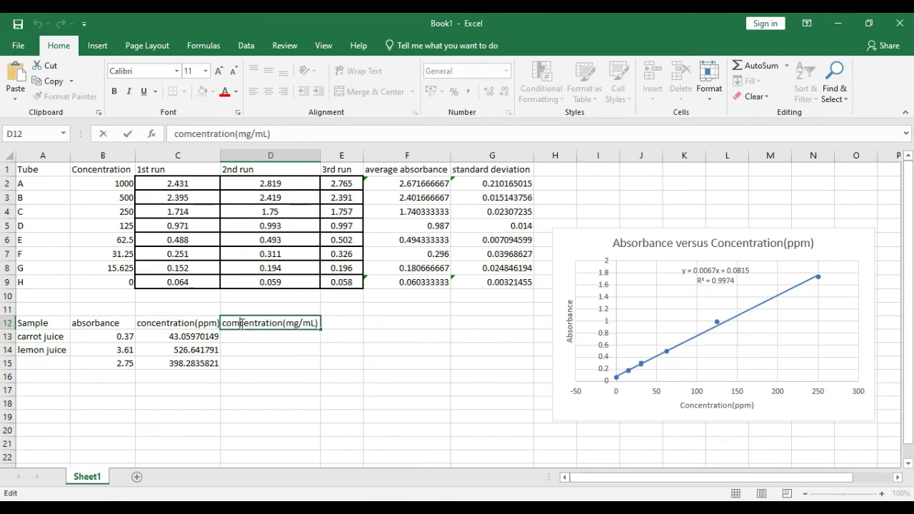
{"action": "key", "text": "BackSpace"}
{"action": "type", "text": "n"}
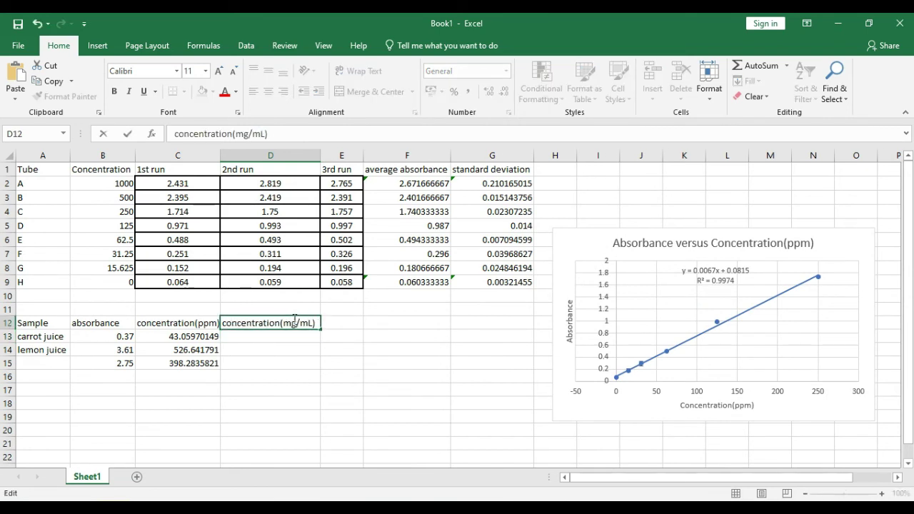
Convert the carrot juice concentration to mg/mL in D13 with =(C13)*(1/1000) and fill the formula down to D15.
{"action": "left_click", "coordinate": [263, 337]}
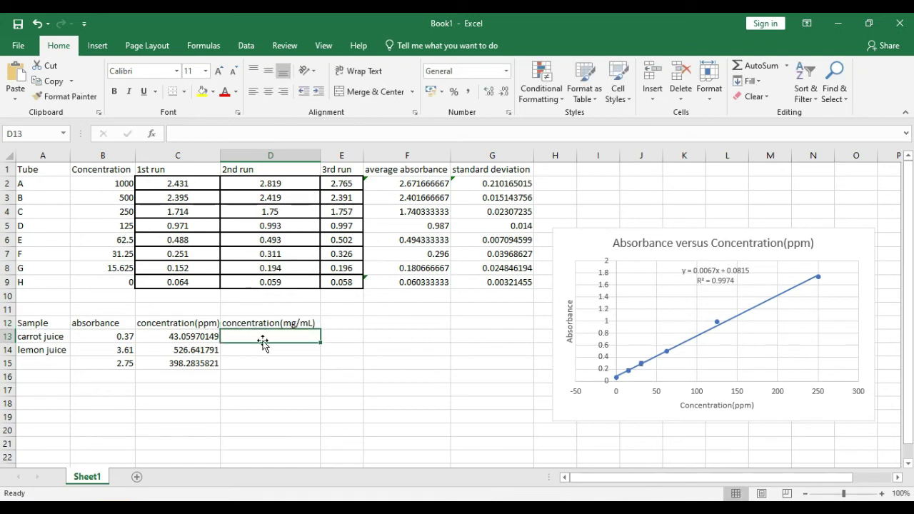
{"action": "type", "text": "="}
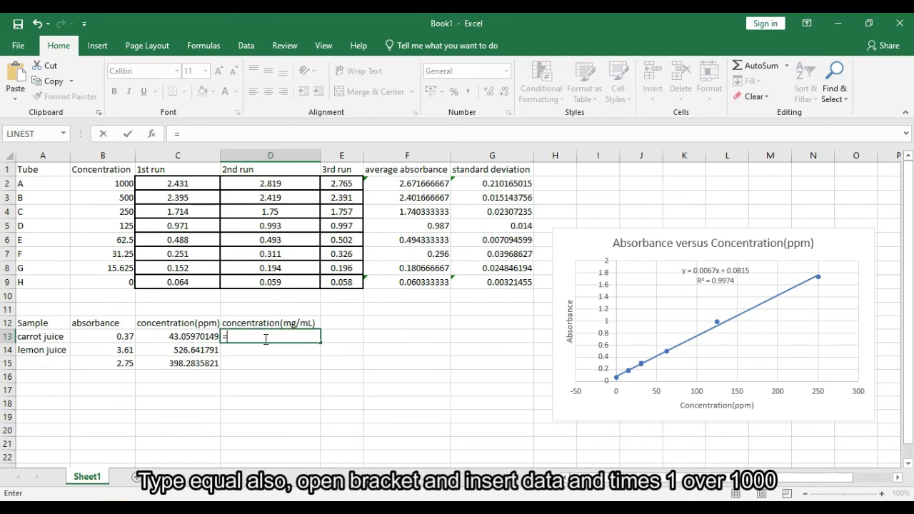
{"action": "type", "text": "("}
{"action": "left_click", "coordinate": [217, 337]}
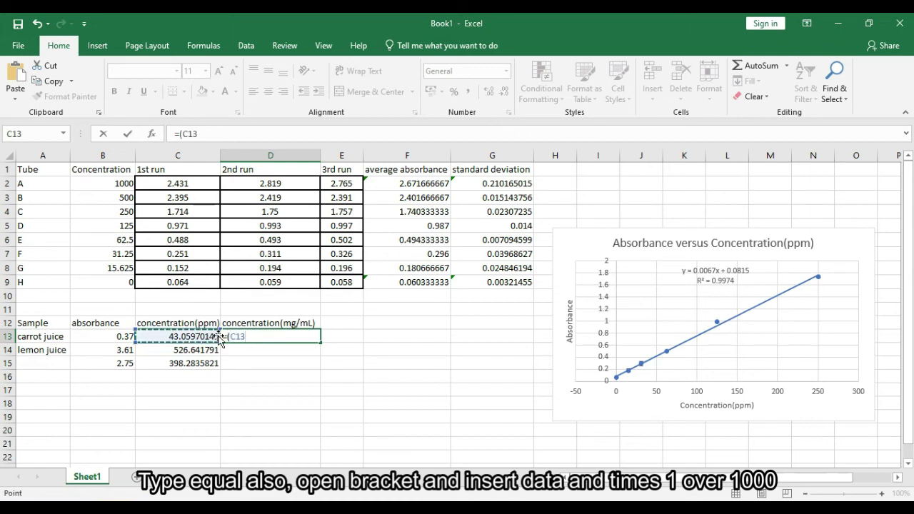
{"action": "type", "text": ")"}
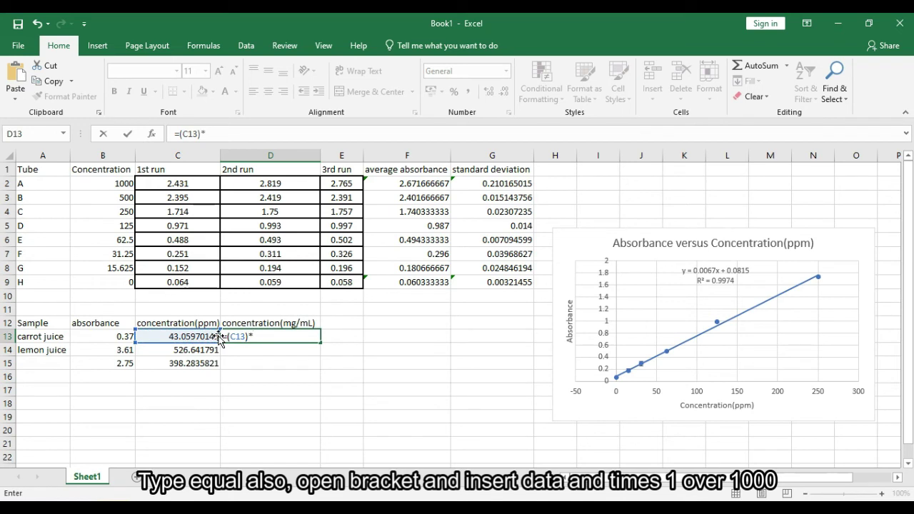
{"action": "type", "text": "*(1/1000"}
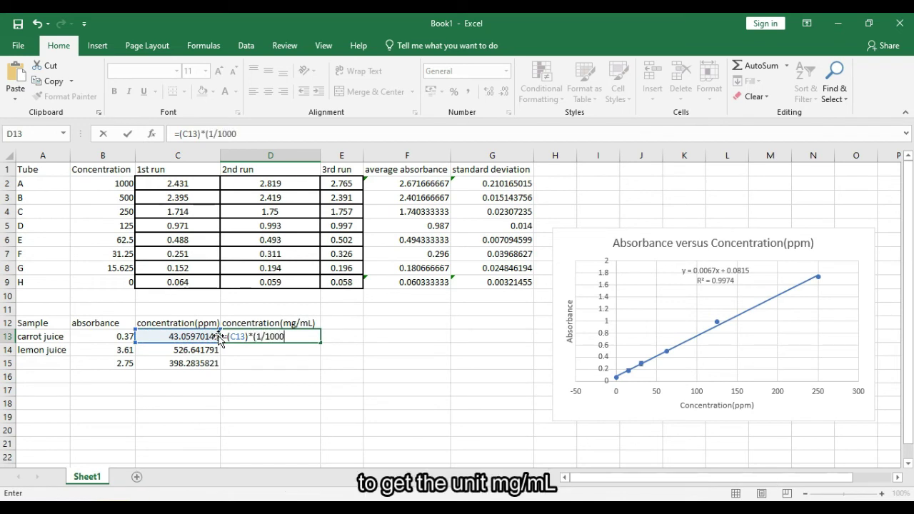
{"action": "type", "text": ")"}
{"action": "key", "text": "Return"}
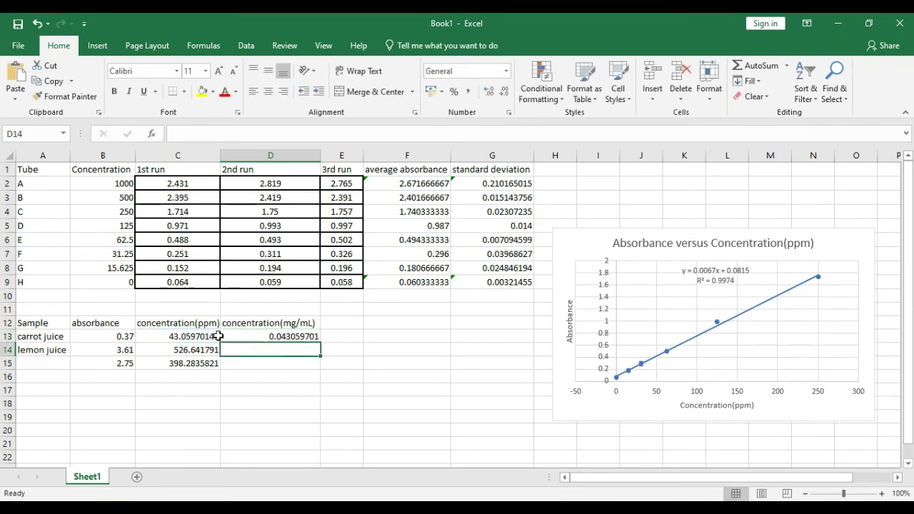
{"action": "left_click", "coordinate": [240, 339]}
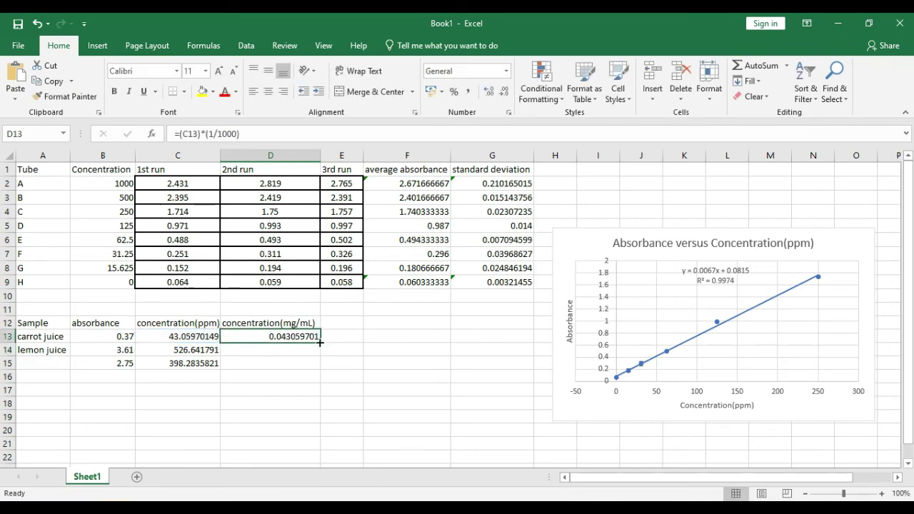
{"action": "left_click_drag", "start_coordinate": [321, 345], "coordinate": [314, 364]}
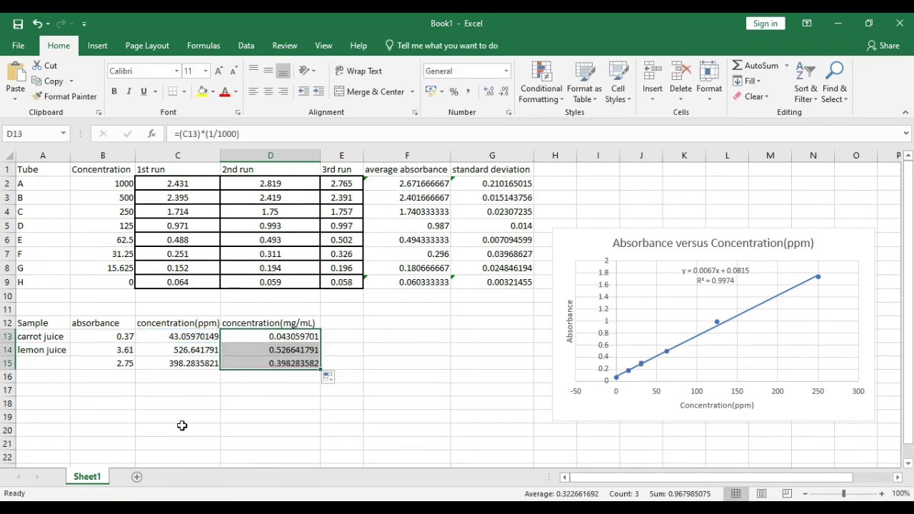
Start a second table with the header "sample" in A17 and samples L, M and N in A18 to A20.
{"action": "left_click", "coordinate": [53, 387]}
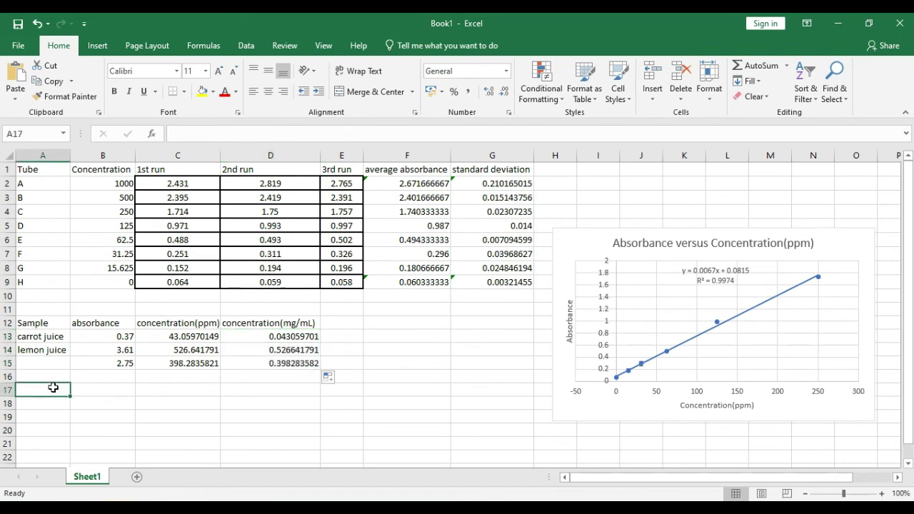
{"action": "type", "text": "sample"}
{"action": "key", "text": "Return"}
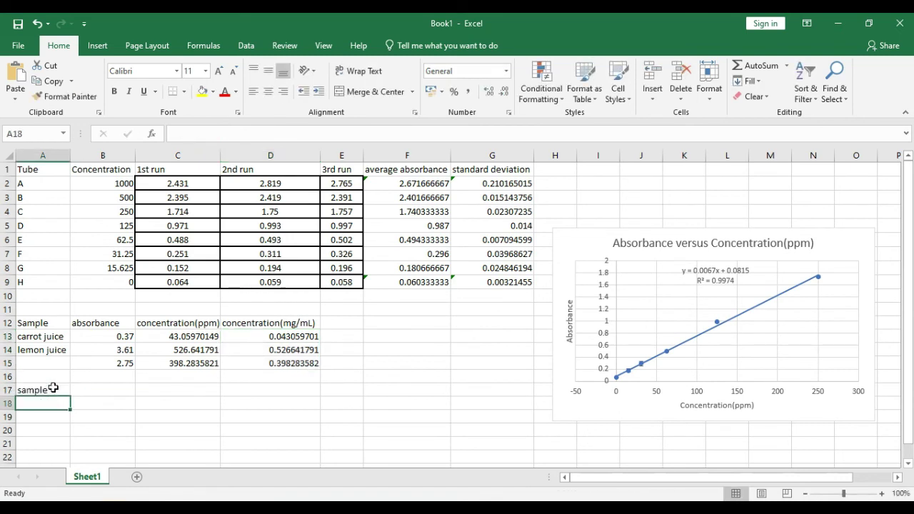
{"action": "type", "text": "L"}
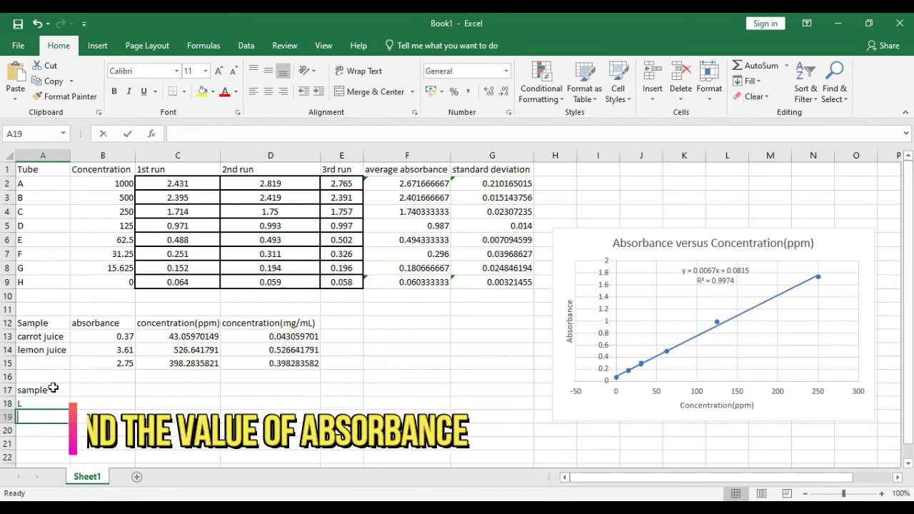
{"action": "key", "text": "Return"}
{"action": "type", "text": "M"}
{"action": "key", "text": "Return"}
{"action": "type", "text": "N"}
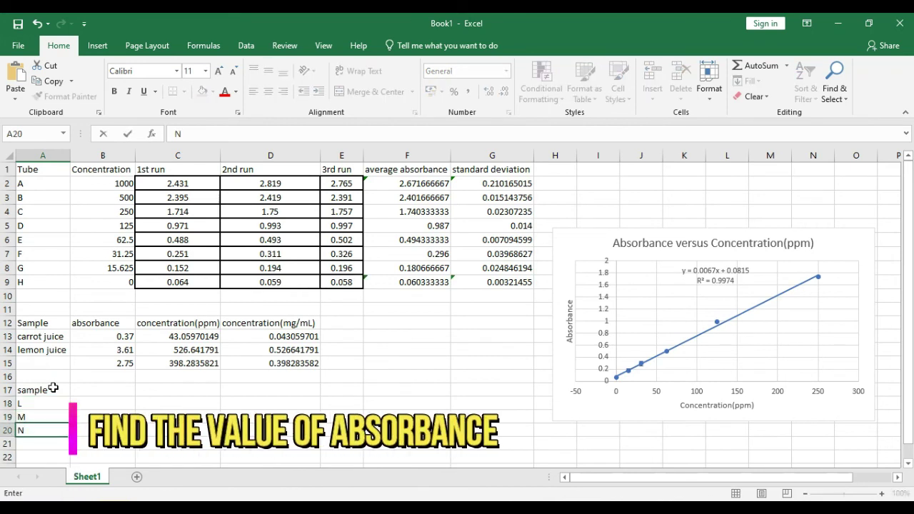
Add the headers "absorbance" in B17 and "concentration(ppm)" in C17.
{"action": "left_click", "coordinate": [93, 393]}
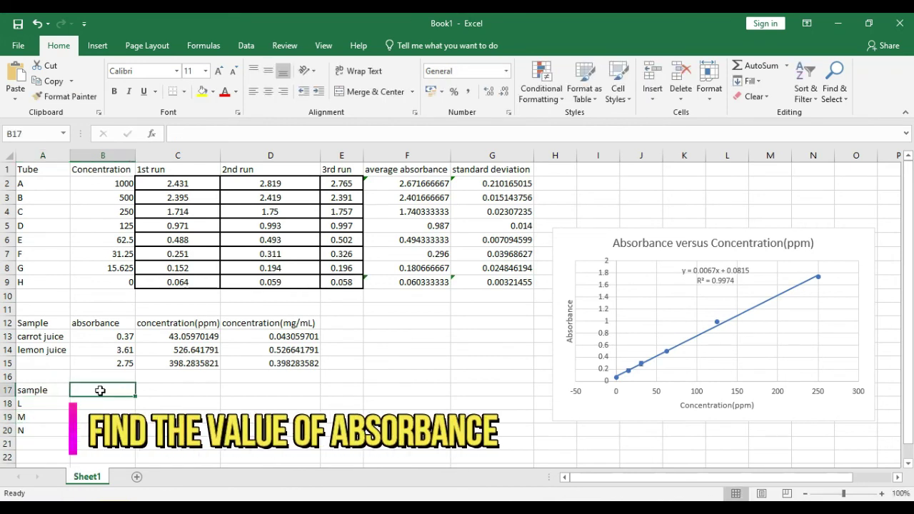
{"action": "type", "text": "absorbance"}
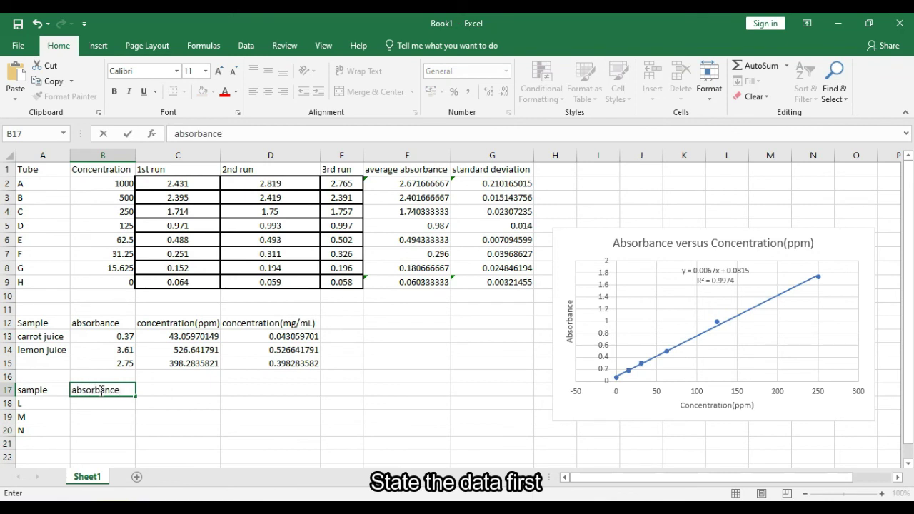
{"action": "key", "text": "Tab"}
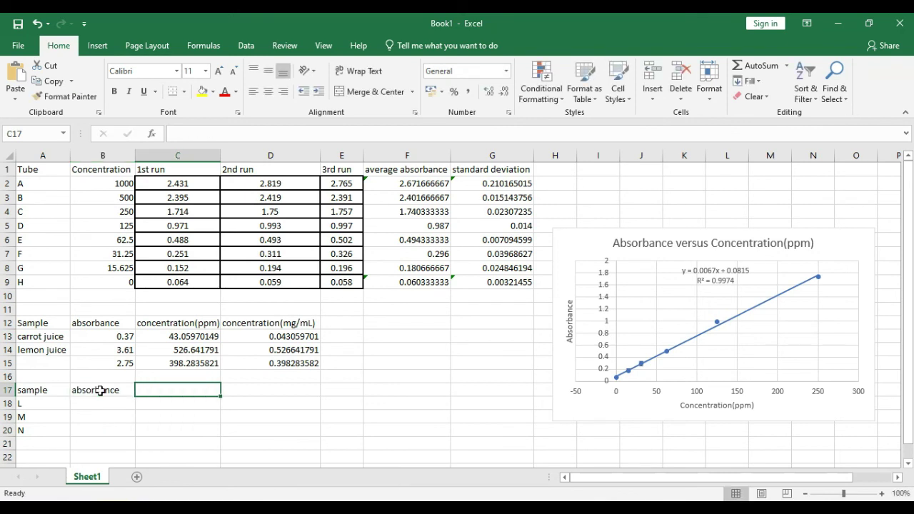
{"action": "type", "text": "concentration"}
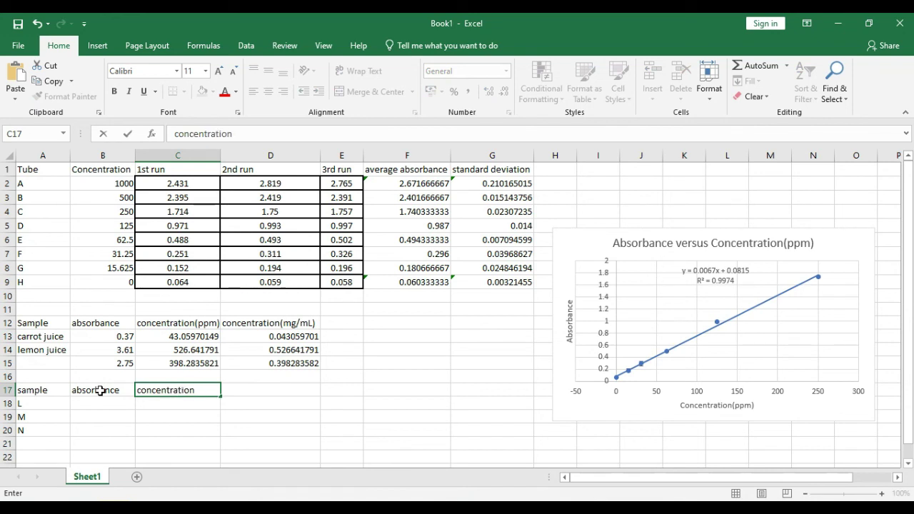
{"action": "type", "text": "(ppm)"}
Enter the concentrations 5, 2000 and 30 ppm for samples L, M and N in C18 to C20.
{"action": "left_click", "coordinate": [156, 411]}
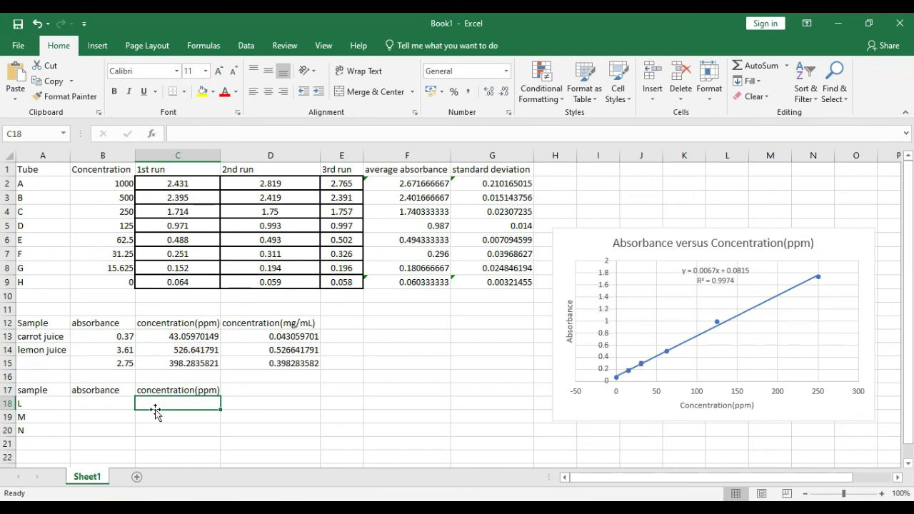
{"action": "type", "text": "5"}
{"action": "key", "text": "Return"}
{"action": "type", "text": "2000"}
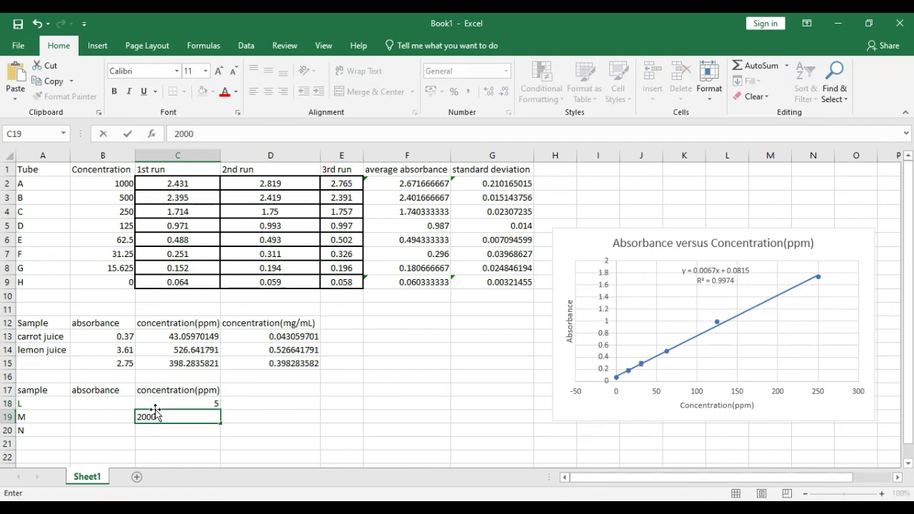
{"action": "key", "text": "Return"}
{"action": "type", "text": "30"}
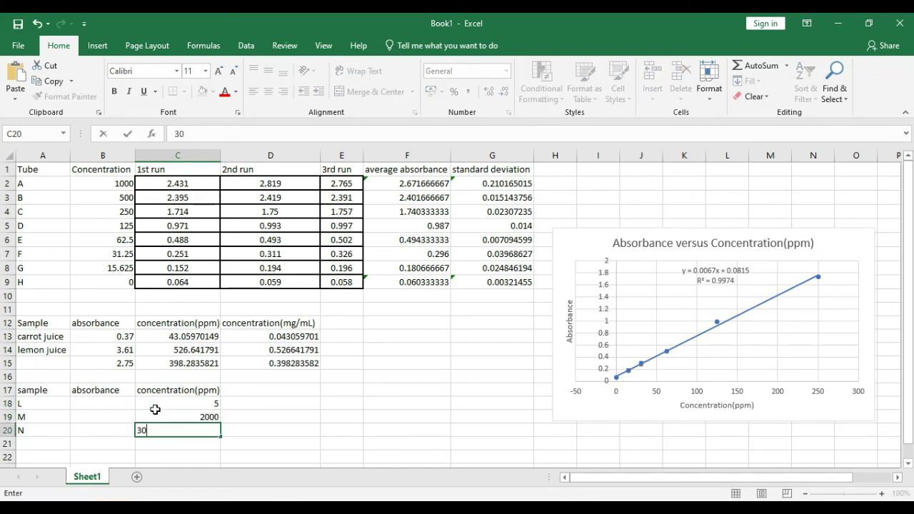
{"action": "key", "text": "Left"}
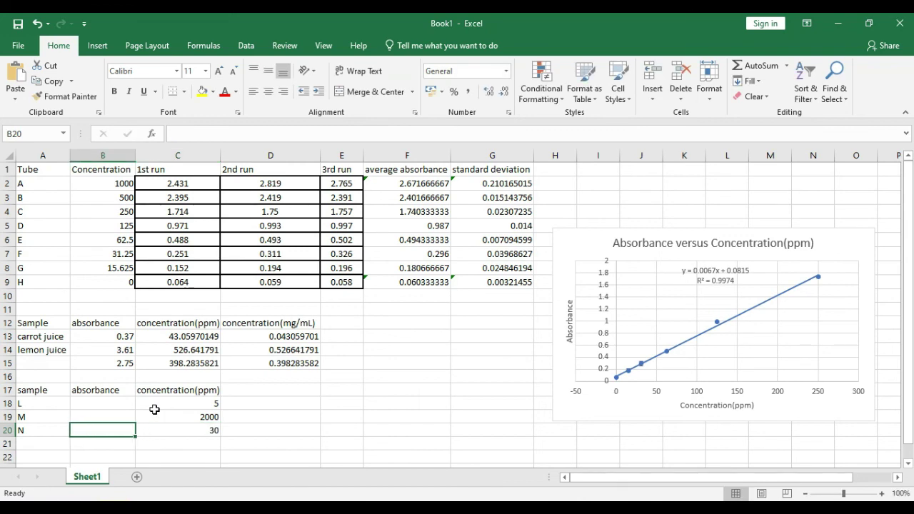
Calculate the absorbance of sample L in B18 with the formula =(0.0067*C18)+0.0815.
{"action": "left_click", "coordinate": [126, 406]}
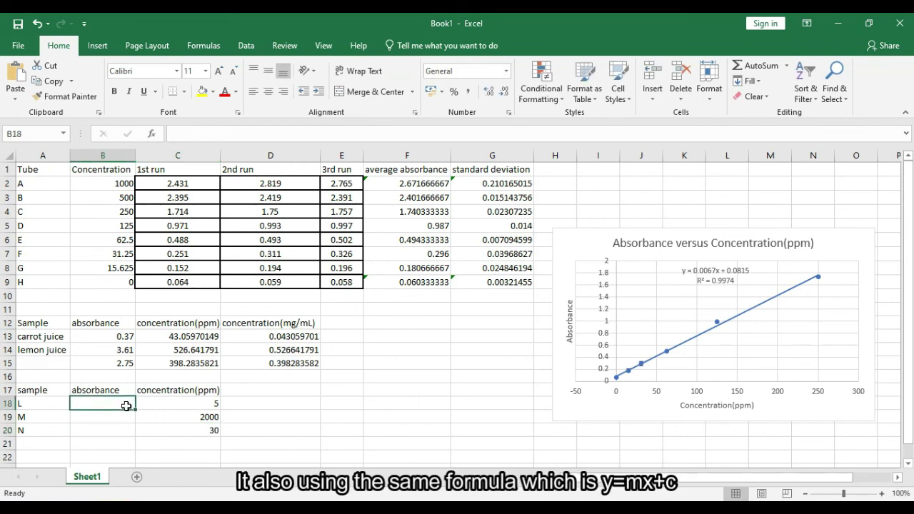
{"action": "type", "text": "="}
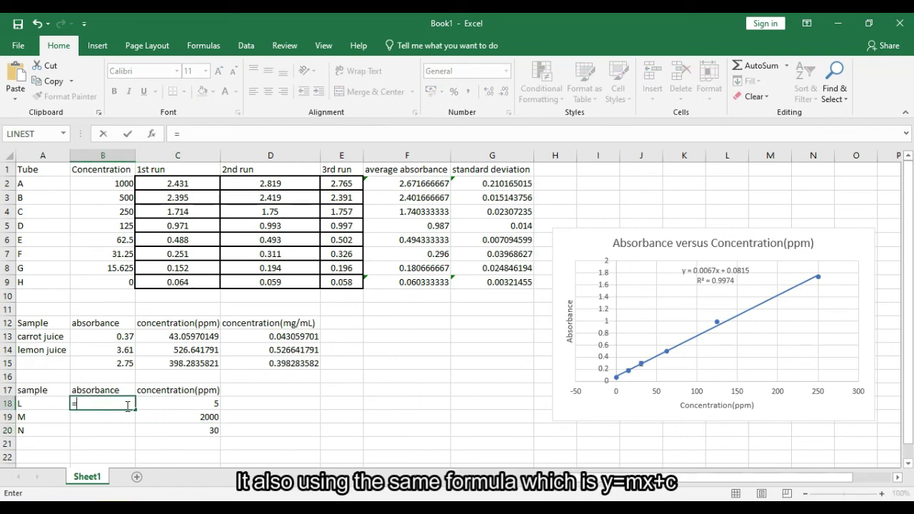
{"action": "type", "text": "(0"}
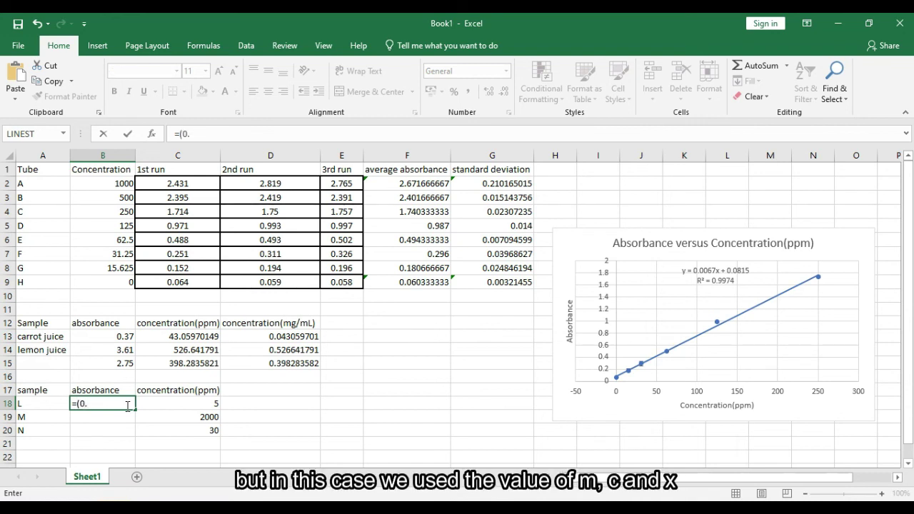
{"action": "type", "text": ".0067*"}
{"action": "key", "text": "Right"}
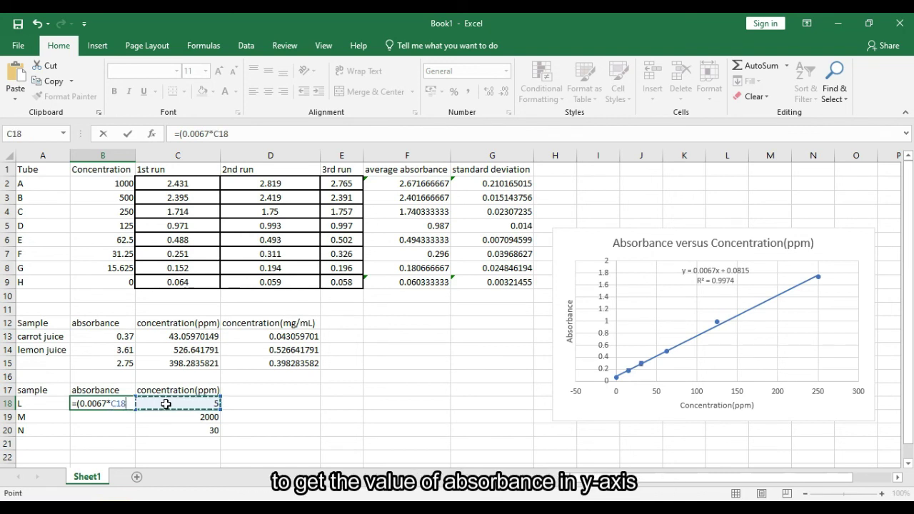
{"action": "type", "text": ")"}
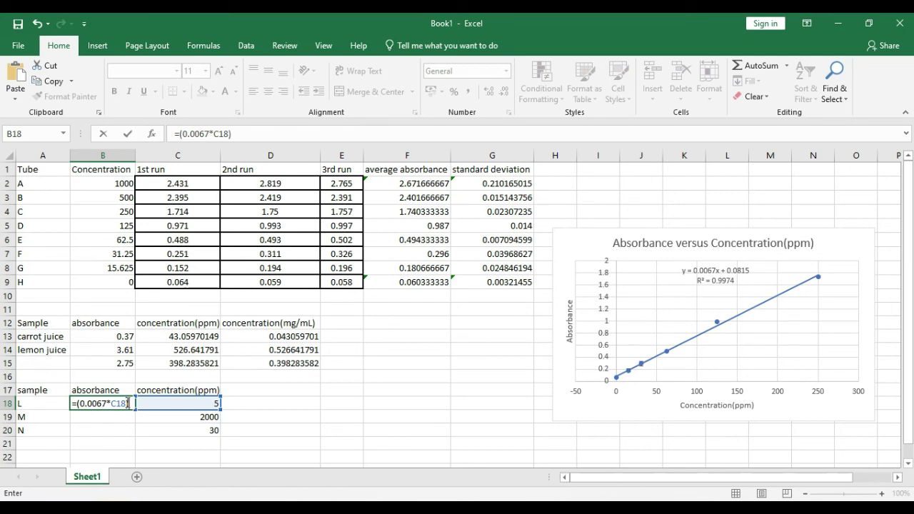
{"action": "type", "text": "+0.0815"}
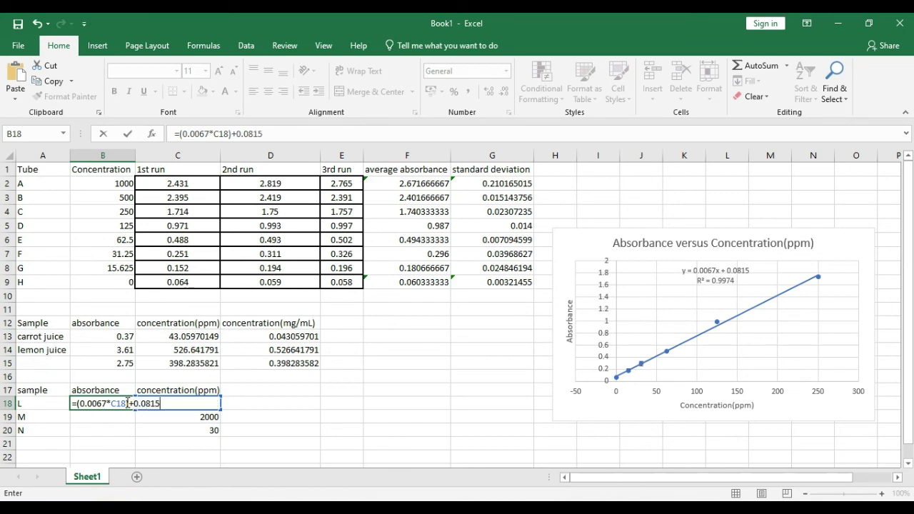
{"action": "key", "text": "Return"}
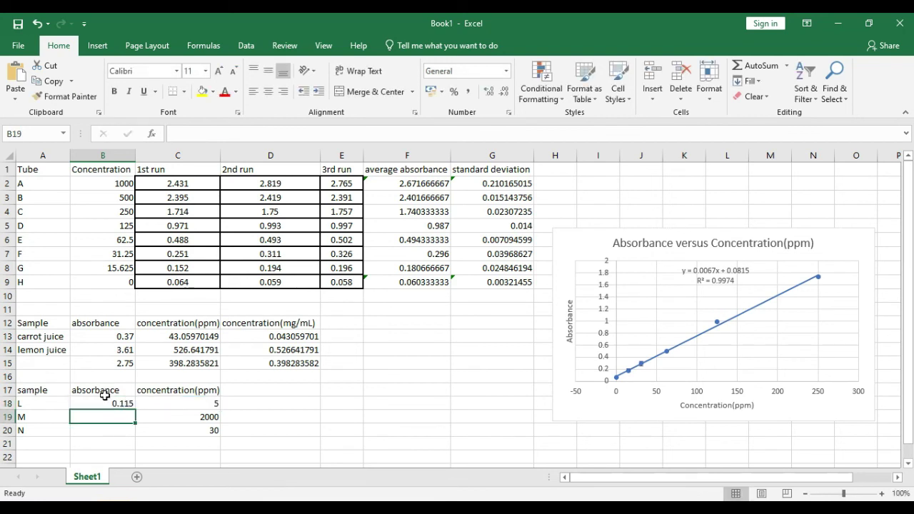
Fill the absorbance formula from B18 down to B20 for samples M and N.
{"action": "left_click", "coordinate": [106, 404]}
{"action": "left_click_drag", "start_coordinate": [134, 410], "coordinate": [135, 435]}
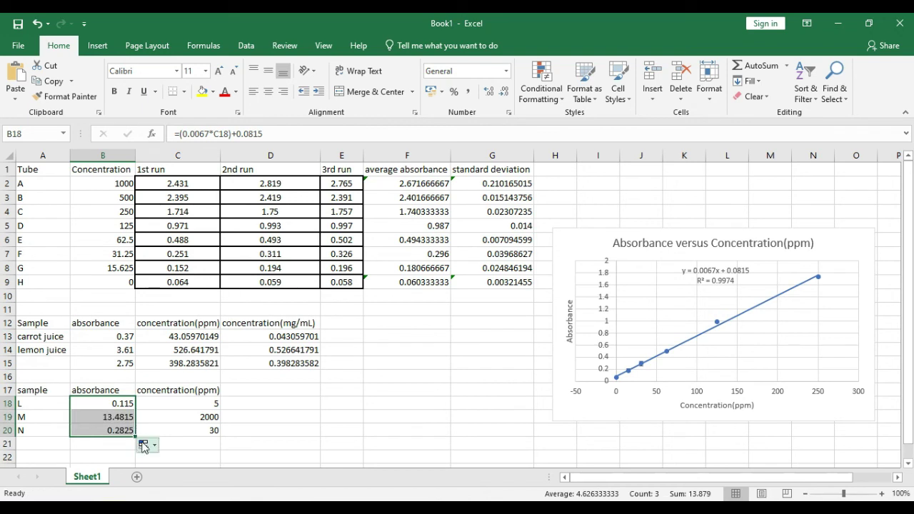
{"action": "left_click", "coordinate": [293, 433]}
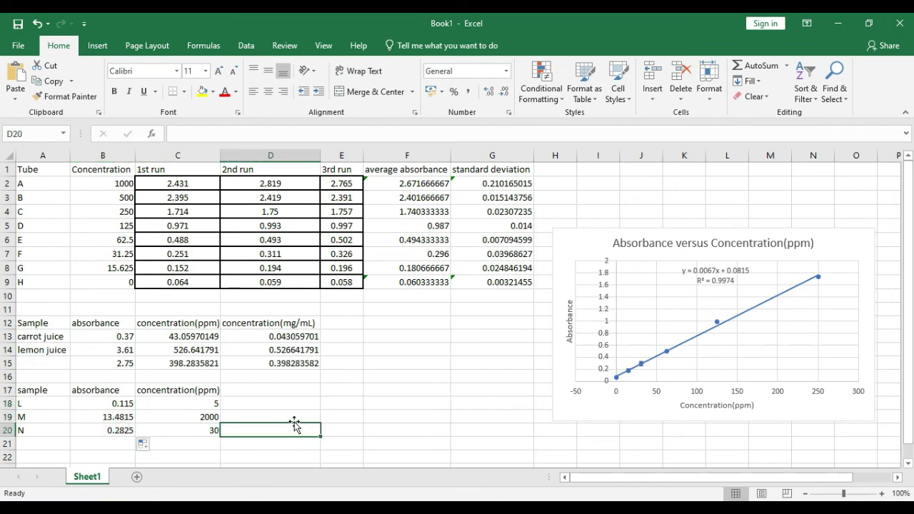